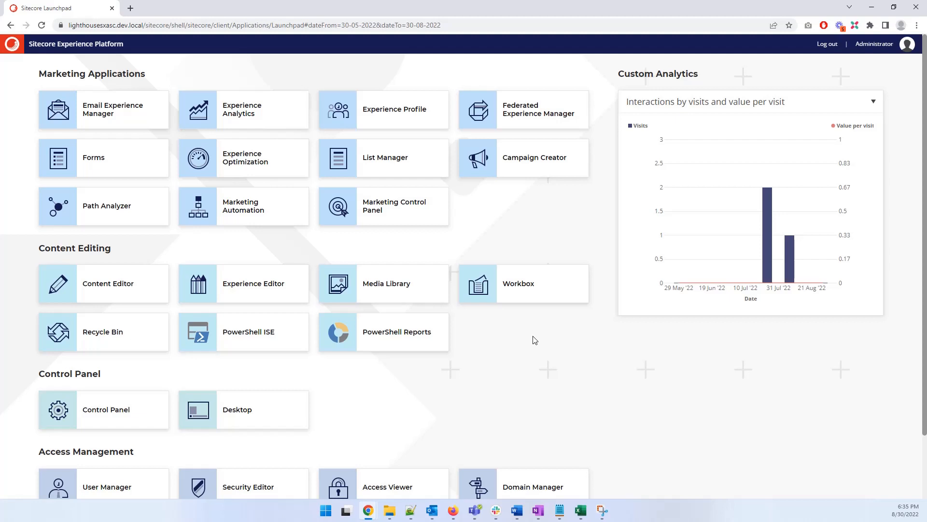
Step: Open the Content Editor from the Sitecore Desktop
left_click(253, 414)
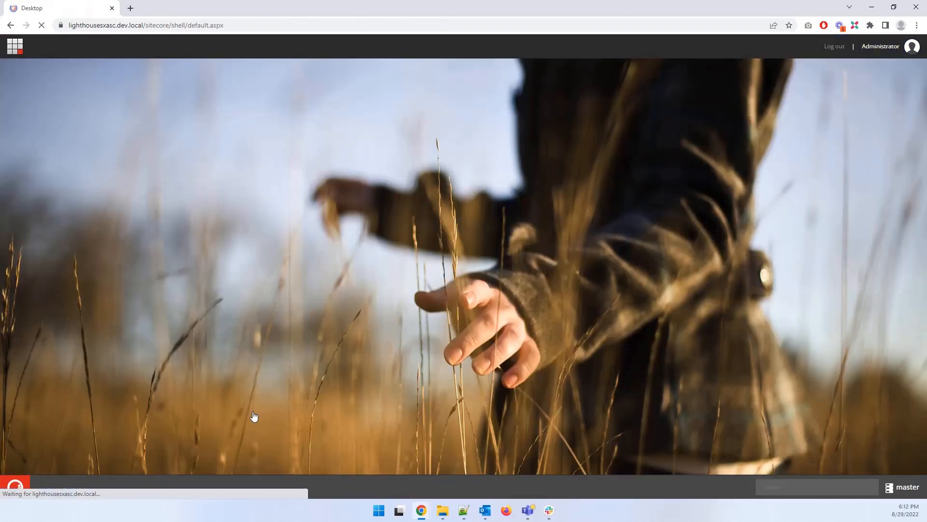
left_click(15, 485)
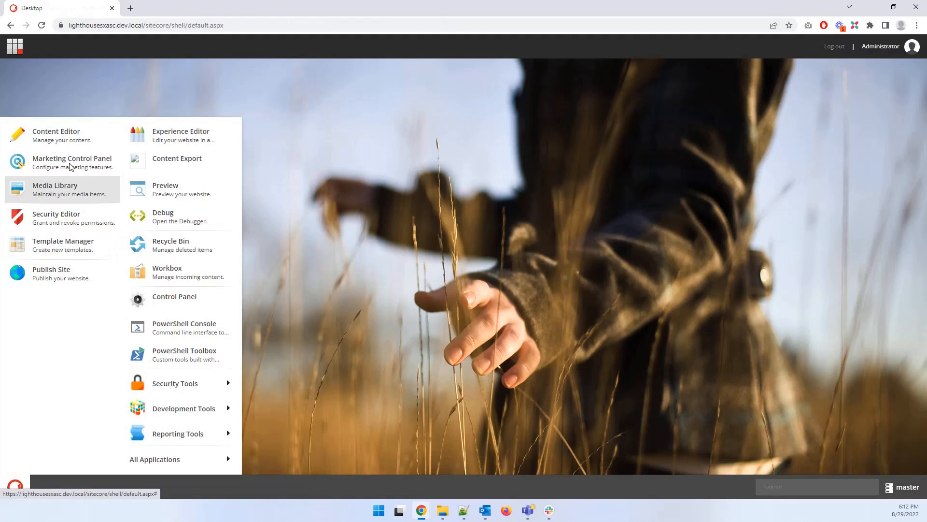
left_click(66, 137)
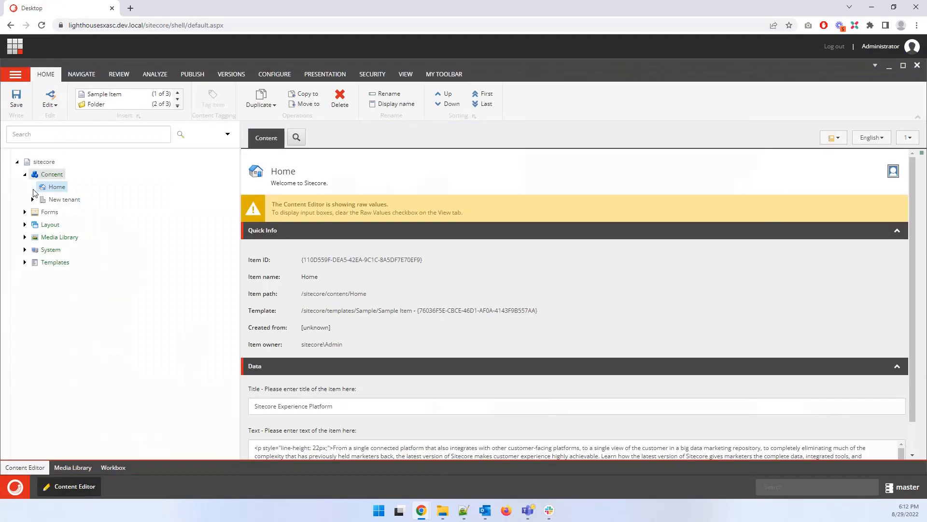
Step: Create a Connect for Dynamics tenant under System/Data Exchange, accepting the suggested name, and view all creation messages
left_click(25, 250)
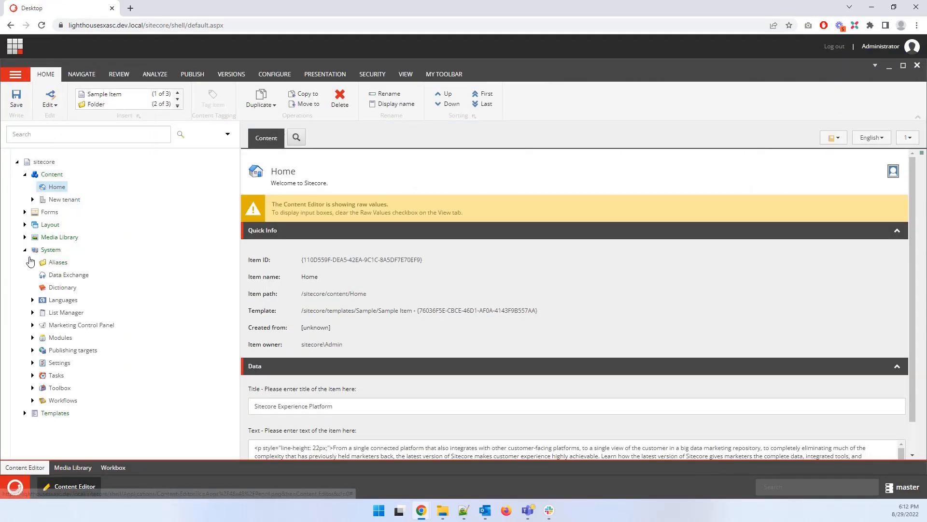
left_click(137, 286)
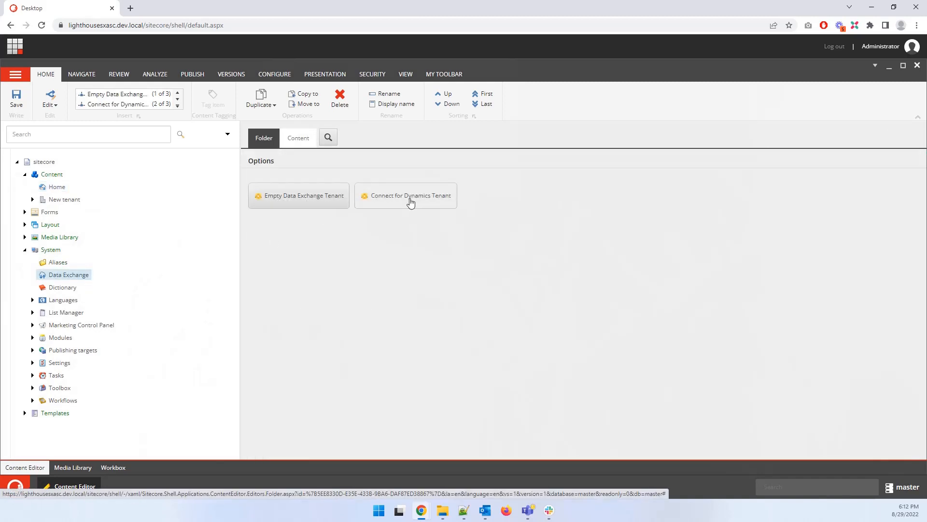
left_click(423, 199)
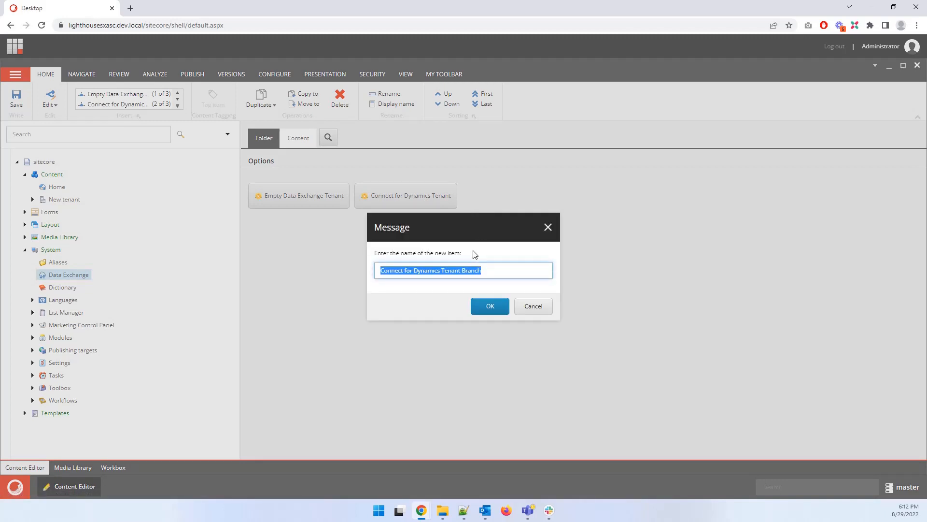
left_click(447, 271)
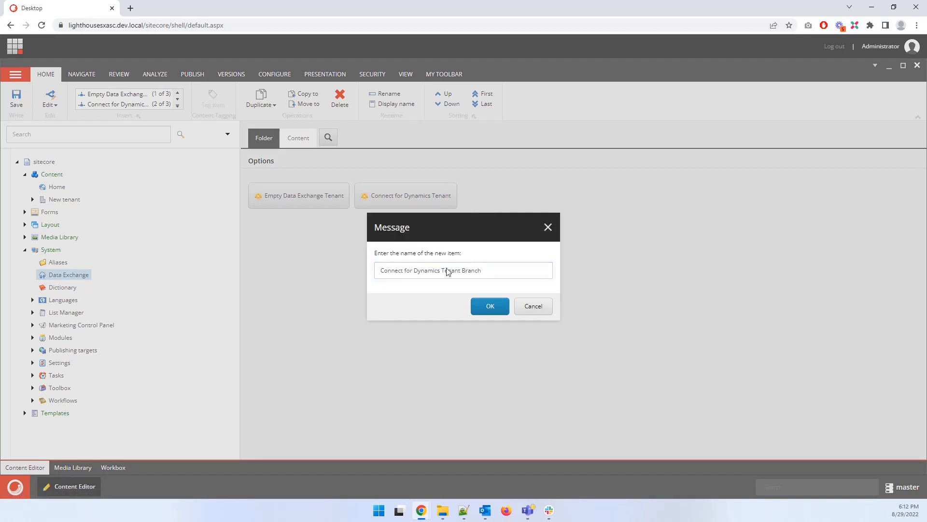
left_click(485, 308)
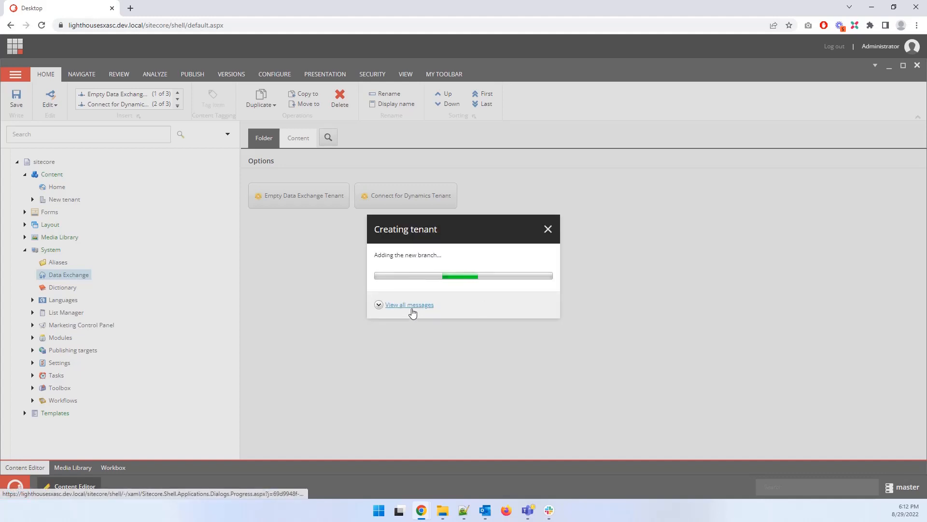
left_click(411, 304)
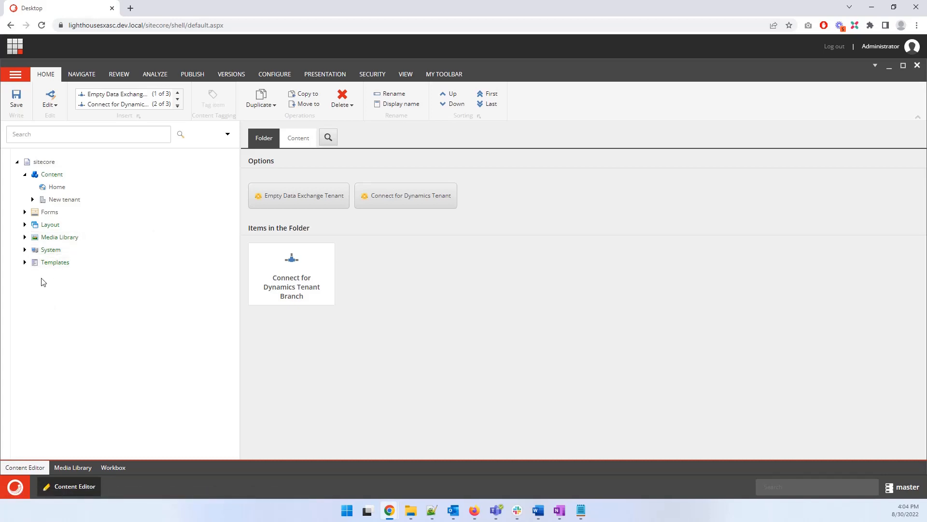
Step: Review the xConnect Client Endpoint and xDB Reference Data Client Endpoint settings in the new tenant's Endpoints/Providers/xConnect folder
left_click(24, 250)
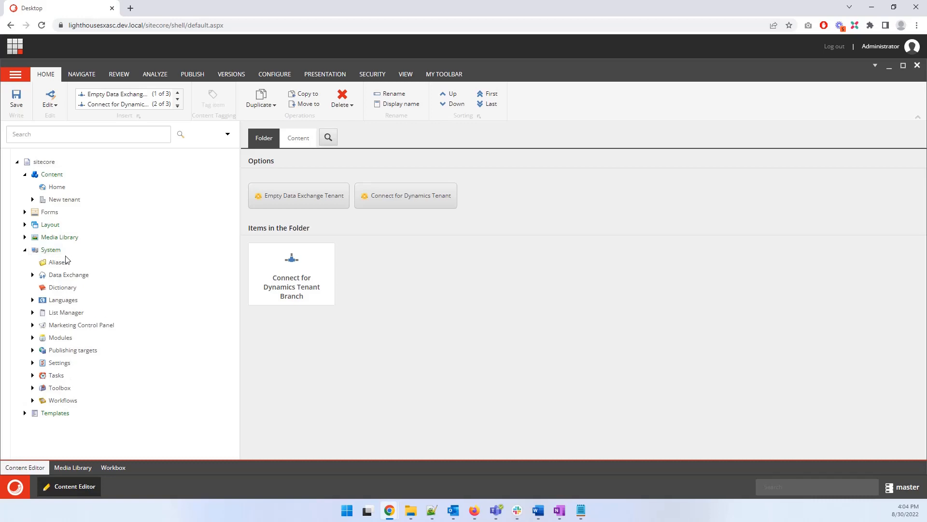
left_click(32, 275)
left_click(39, 287)
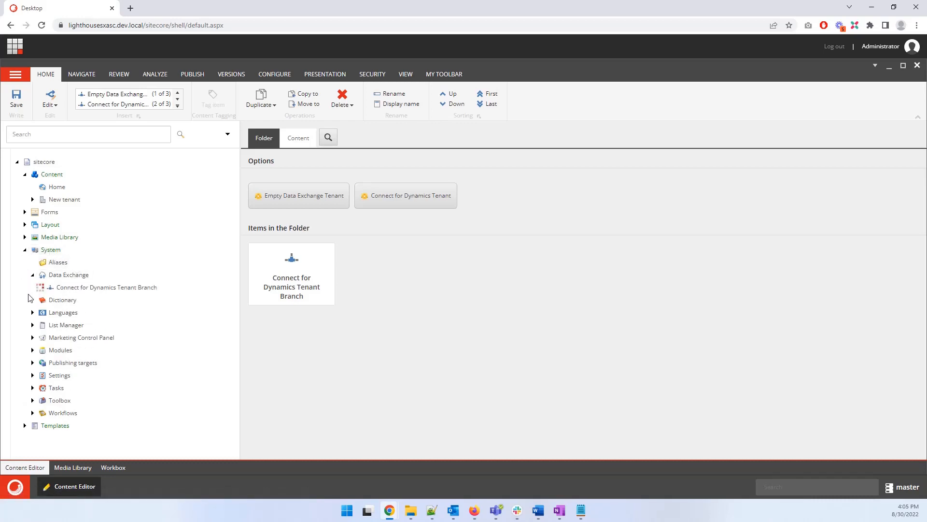
scroll(23, 297, "down", 1)
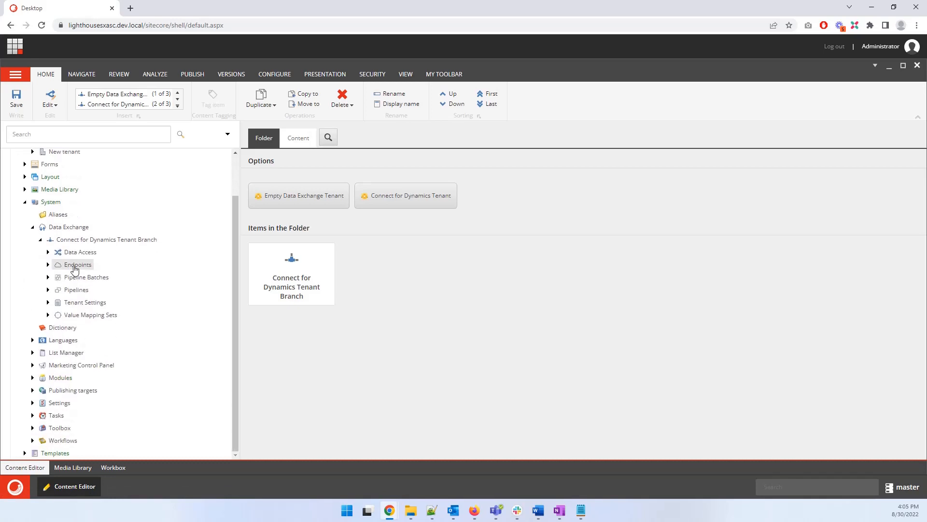
left_click(48, 264)
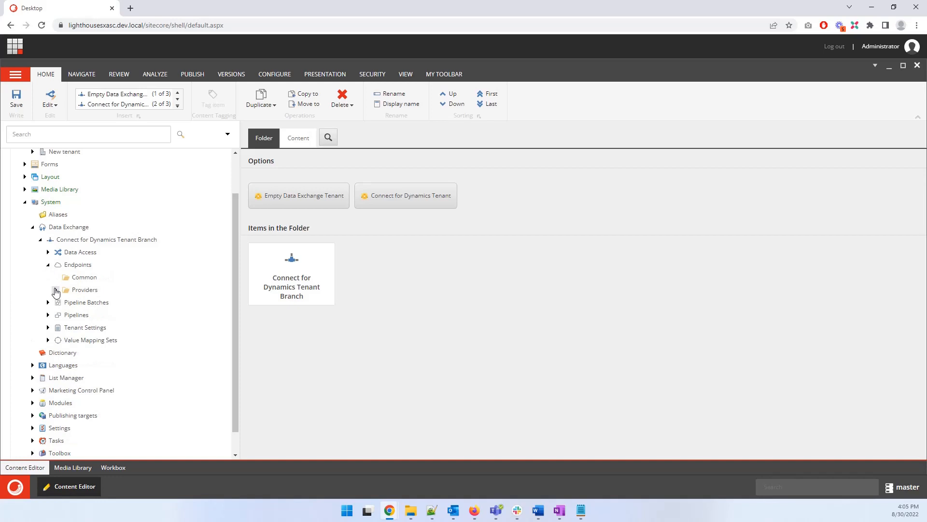
left_click(56, 290)
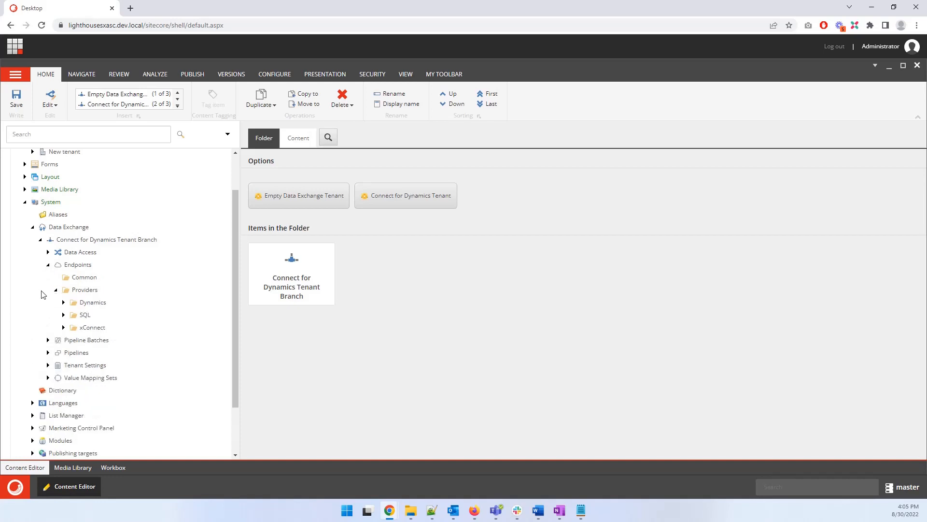
scroll(38, 295, "down", 1)
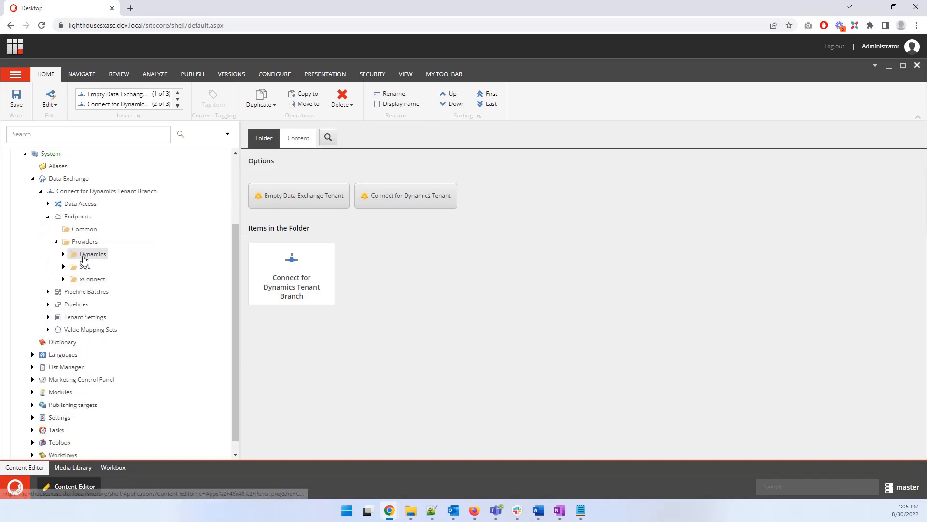
left_click(63, 280)
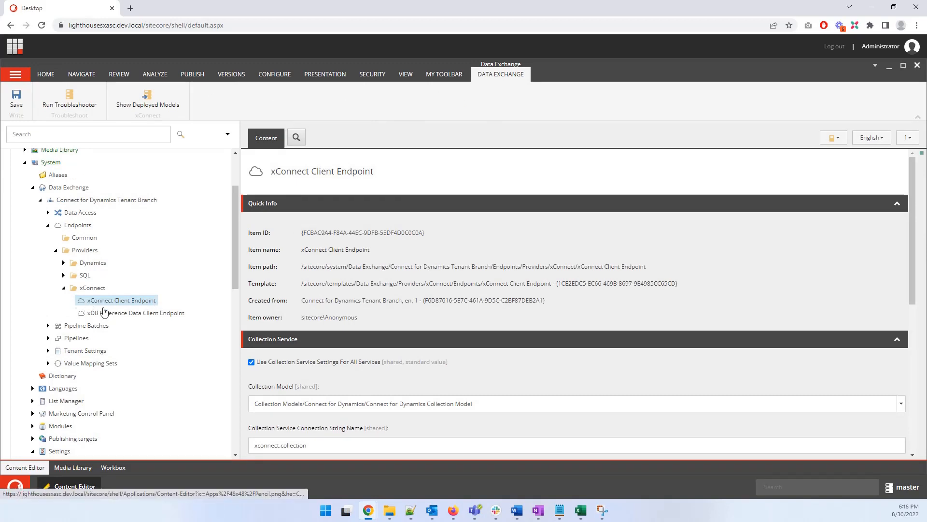
scroll(466, 321, "down", 3)
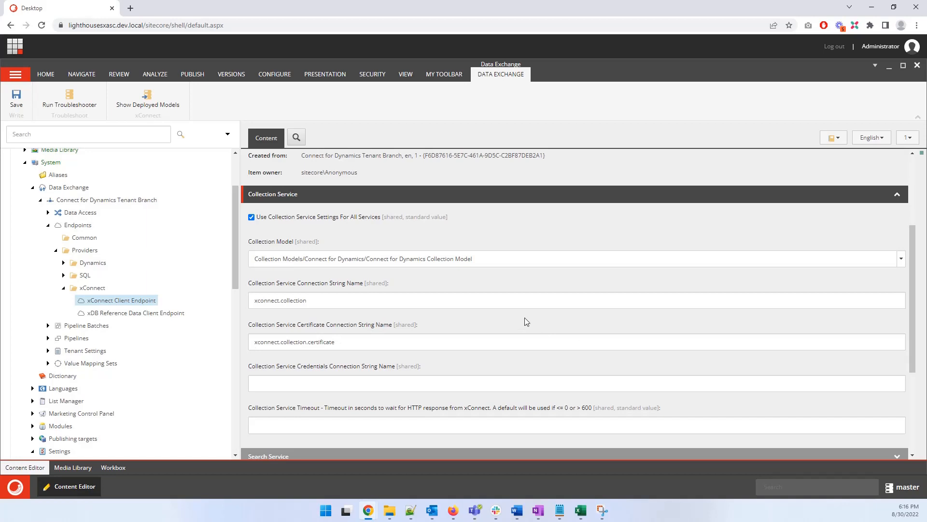
left_click(134, 315)
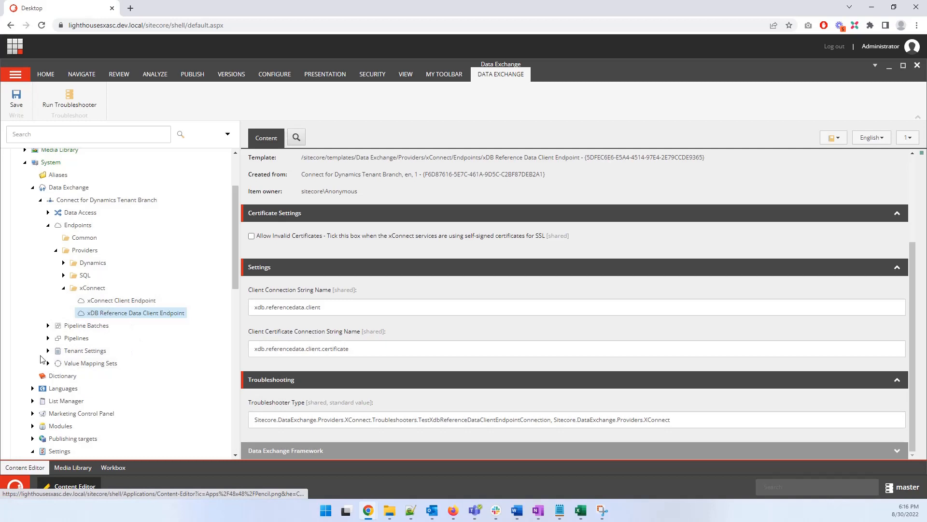
Step: Expand the content tree under System/Settings/Data Exchange/Providers down to the xConnect folder
scroll(32, 340, "down", 1)
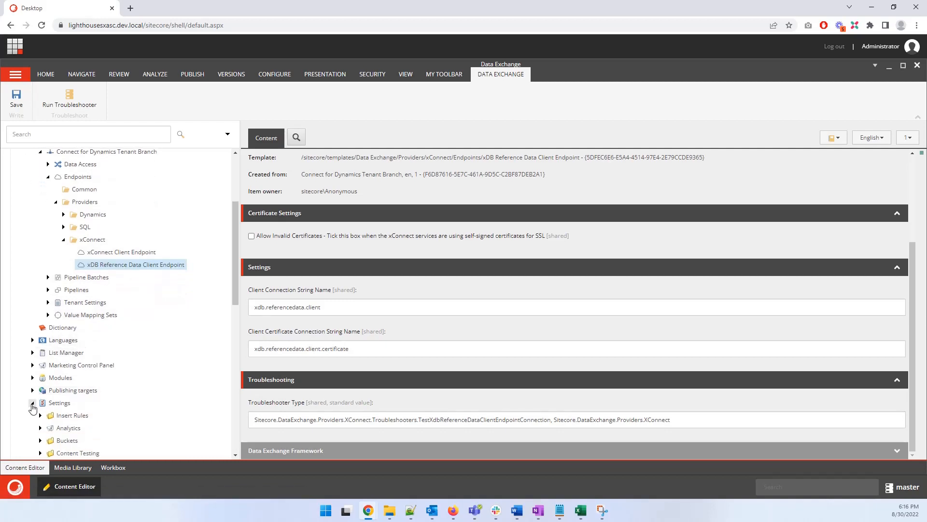
scroll(32, 407, "down", 2)
left_click(40, 369)
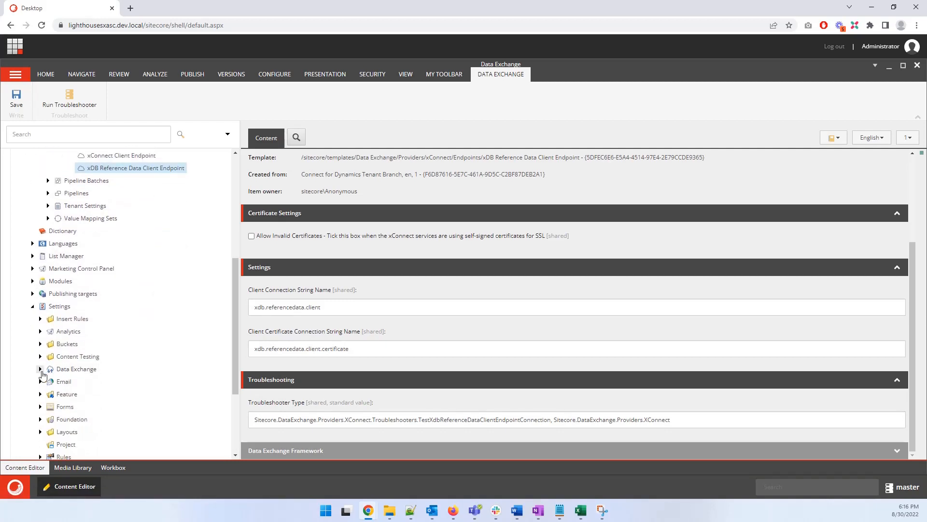
left_click(40, 369)
scroll(139, 346, "down", 1)
scroll(121, 331, "down", 1)
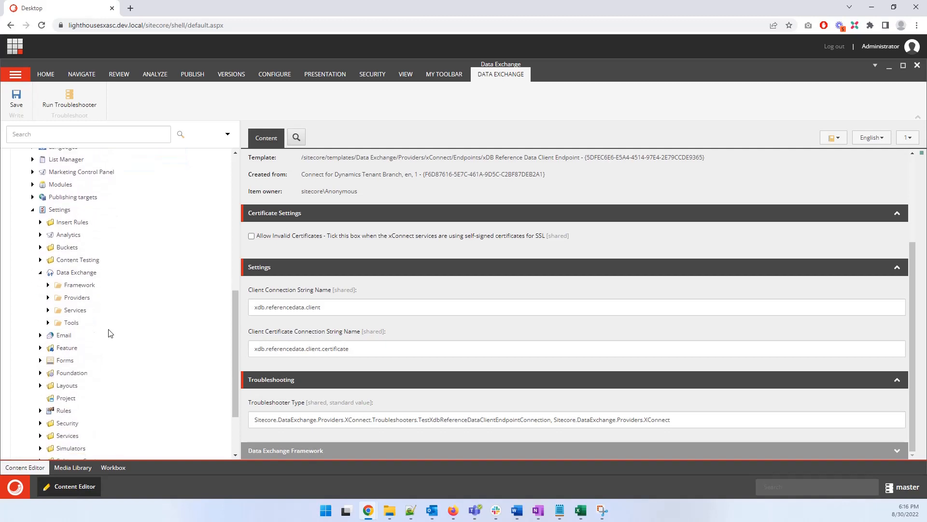
left_click(48, 298)
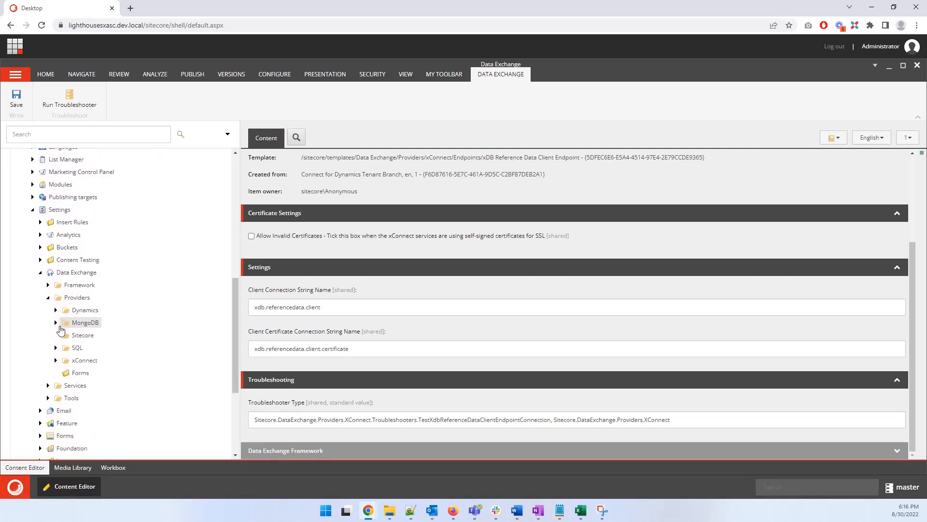
left_click(55, 360)
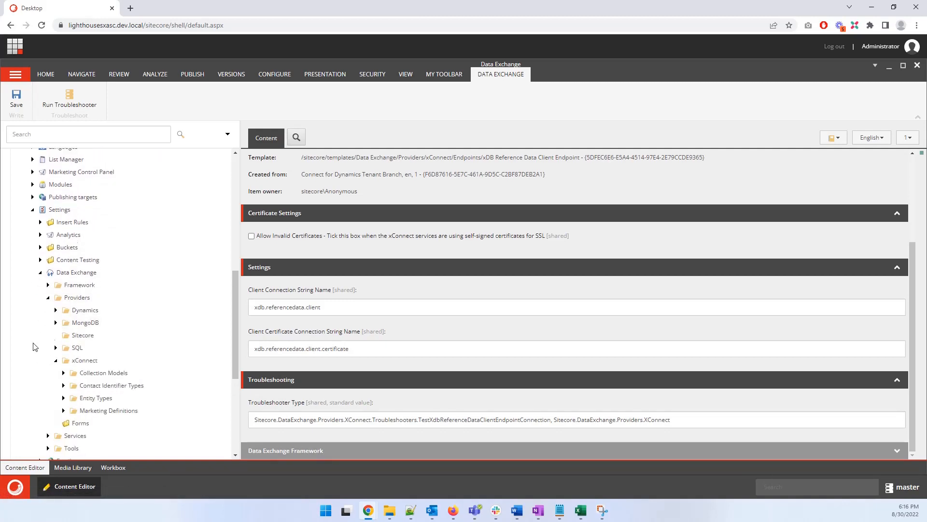
Step: Convert the Connect for Dynamics Collection Model in the xConnect Collection Models folder to JSON
scroll(59, 362, "down", 2)
left_click(63, 276)
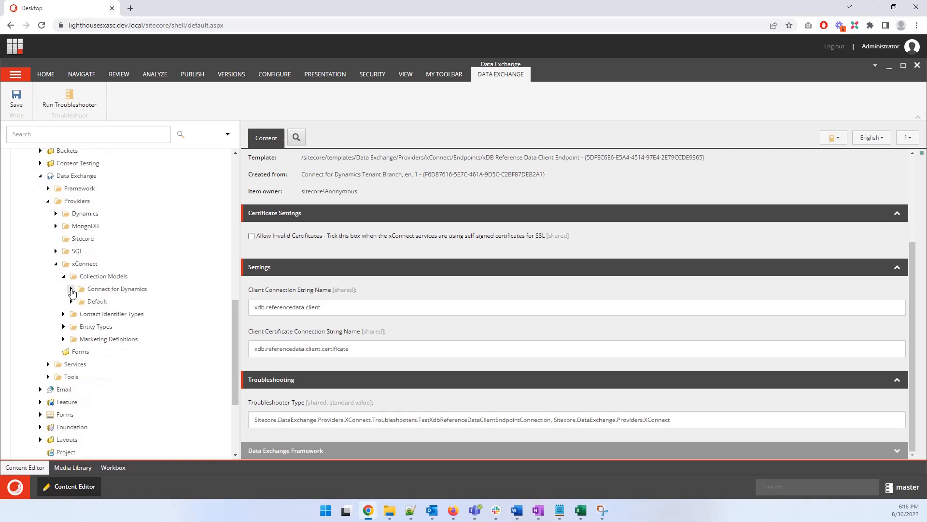
left_click(71, 289)
left_click(107, 302)
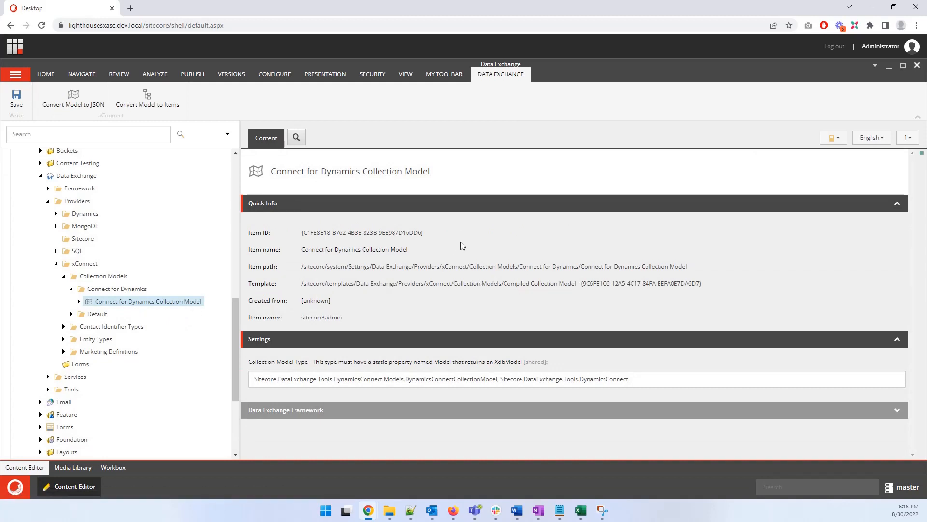
left_click(75, 101)
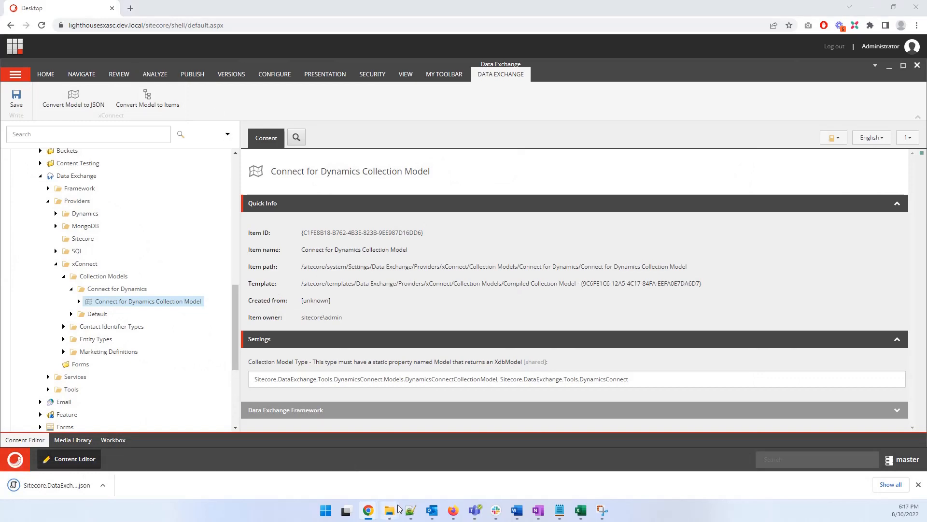
Step: Switch to File Explorer and locate the DynamicsConnectCollectionModel, 1.0.json file in App_Data\Models of the lighthousesxaxconnect.dev.local site
mouse_move(389, 510)
left_click(374, 457)
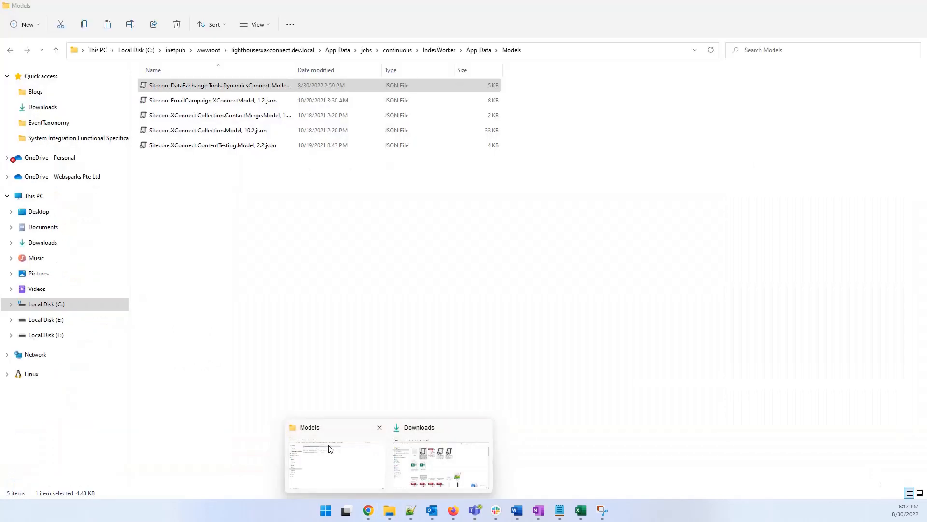
left_click(283, 56)
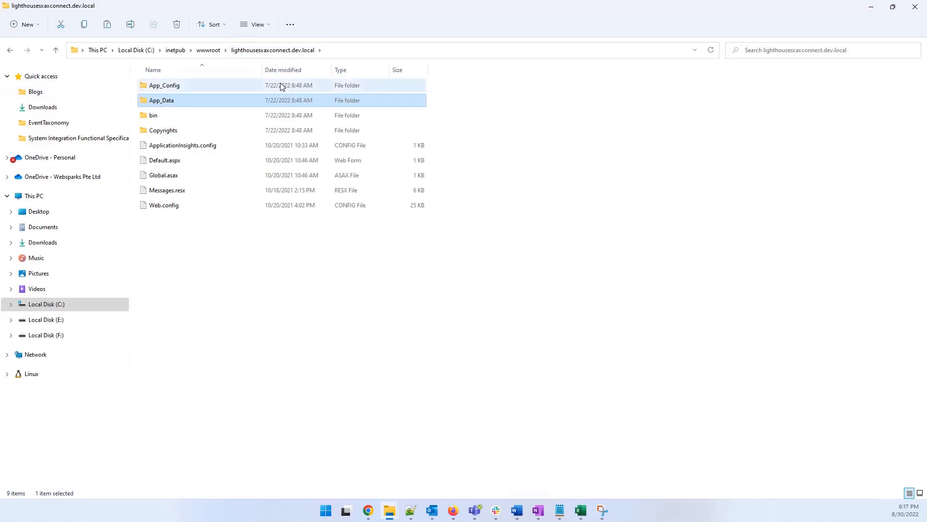
double_click(155, 104)
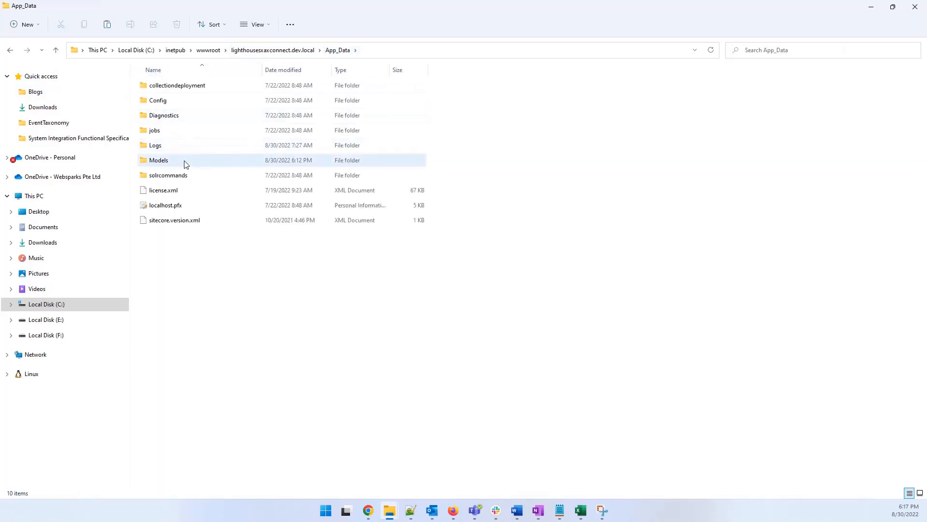
double_click(173, 166)
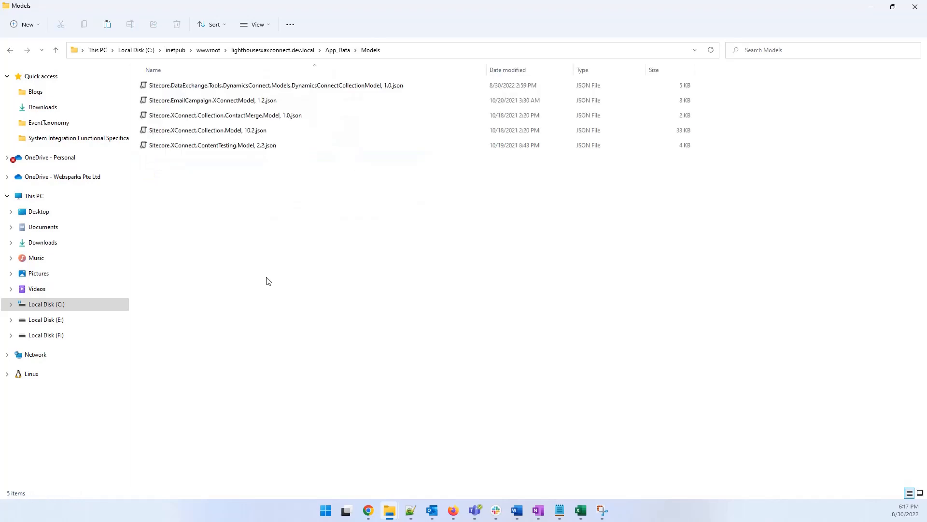
left_click(385, 86)
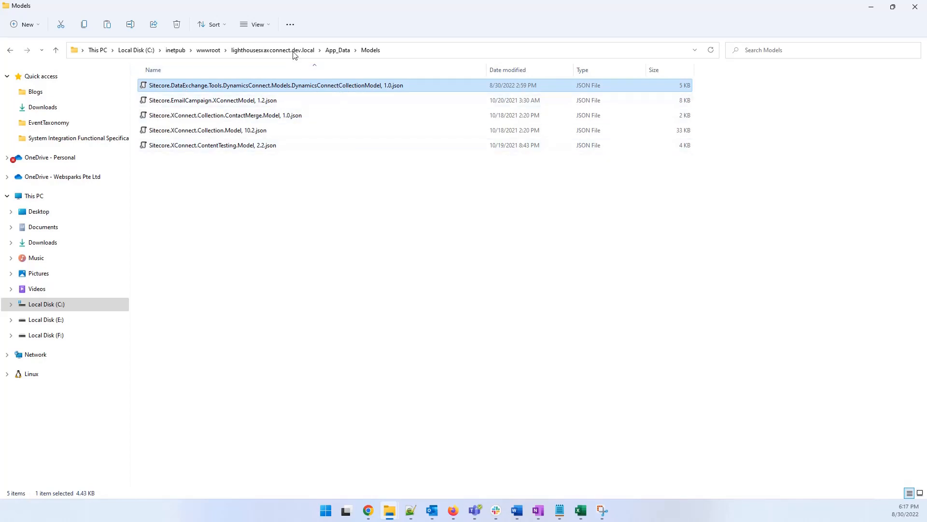
Step: Locate the DynamicsConnectCollectionModel, 1.0.json file in App_Data\jobs\continuous\IndexWorker\App_Data\Models of the lighthousesxaxconnect.dev.local site
left_click(331, 53)
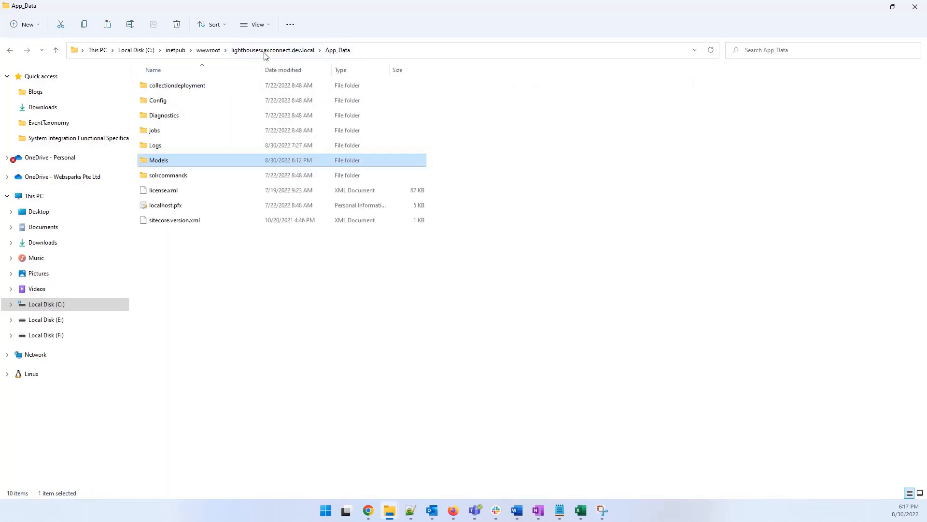
double_click(153, 131)
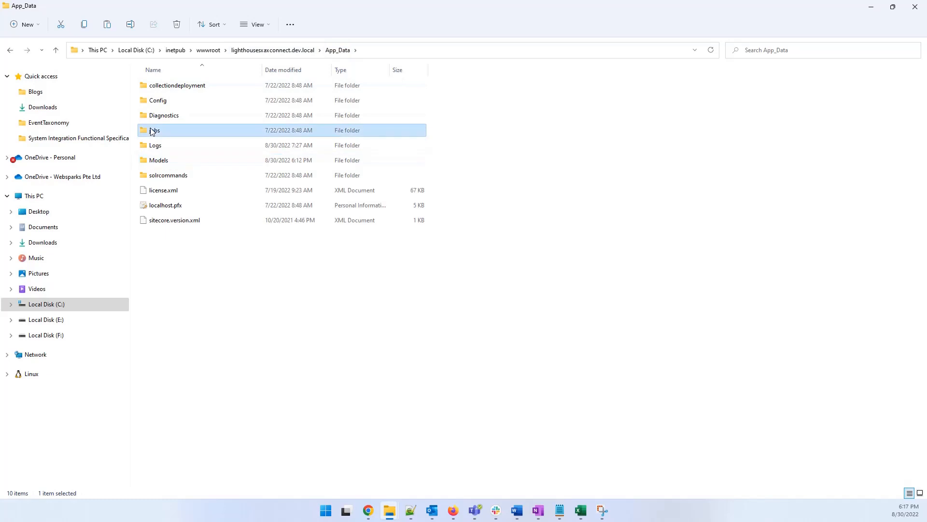
double_click(165, 90)
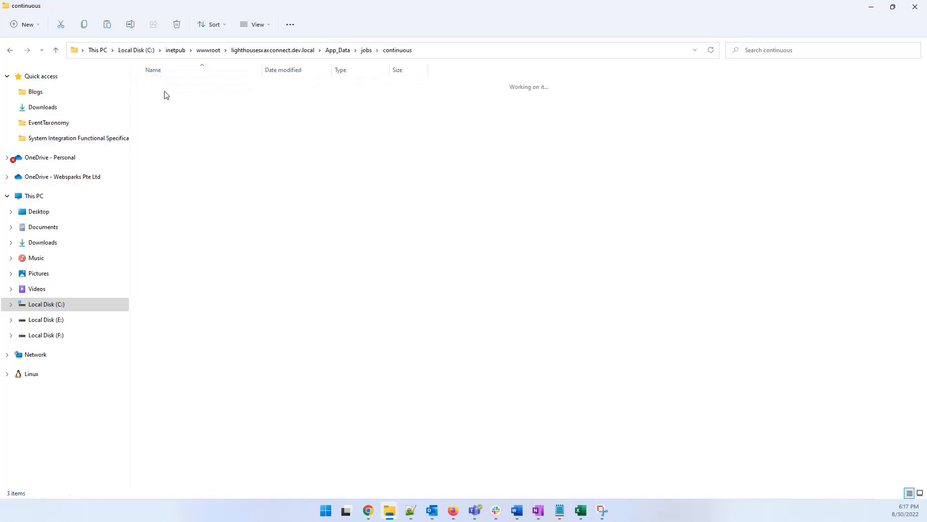
double_click(169, 100)
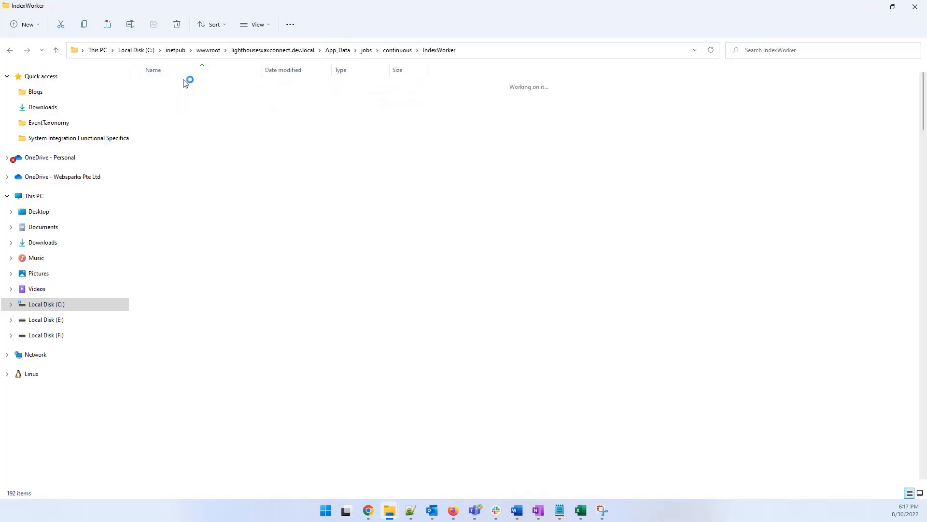
double_click(174, 103)
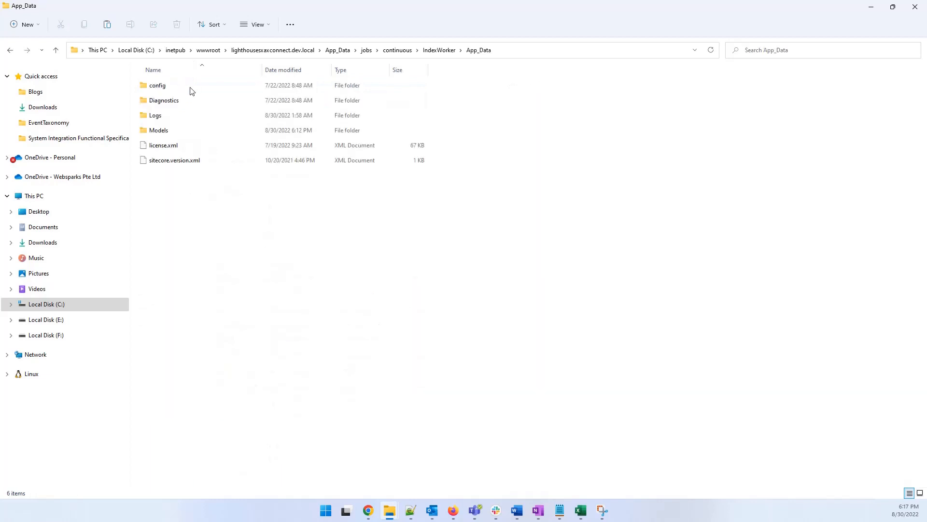
left_click(170, 131)
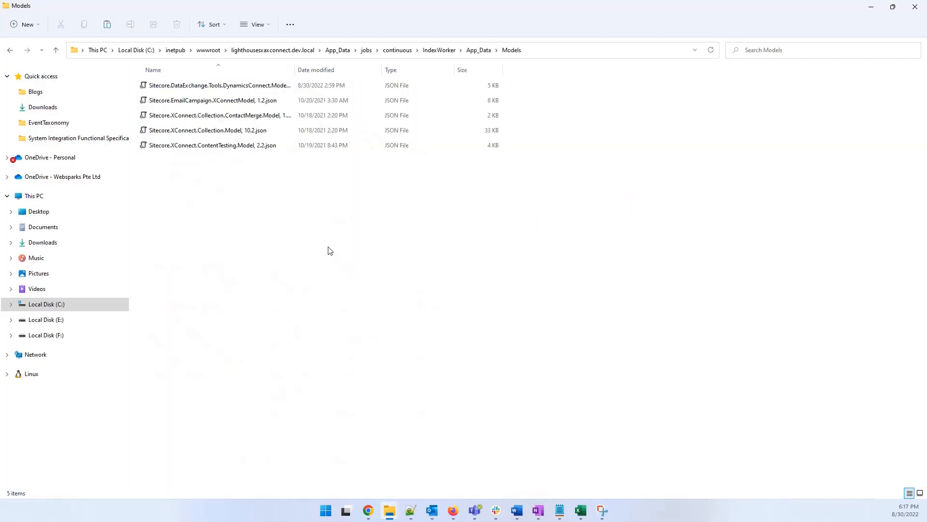
left_click_drag(295, 69, 570, 68)
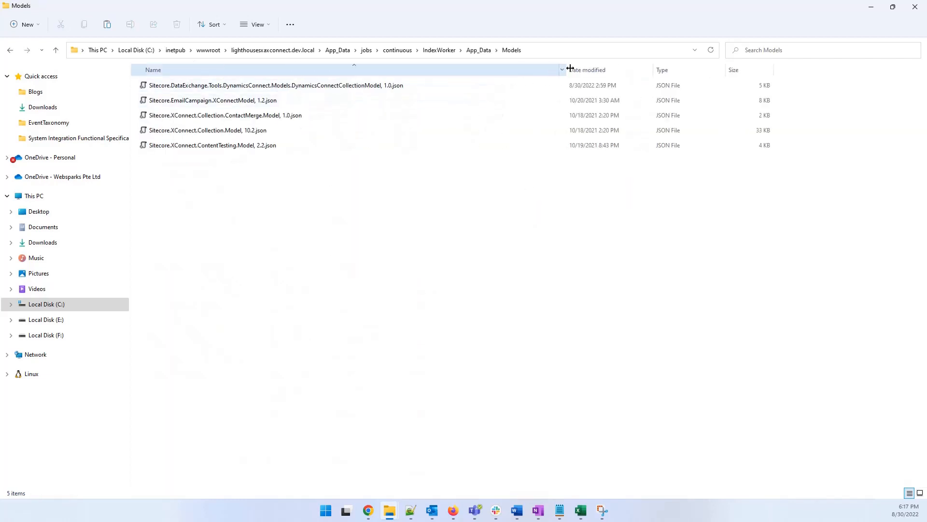
left_click(315, 89)
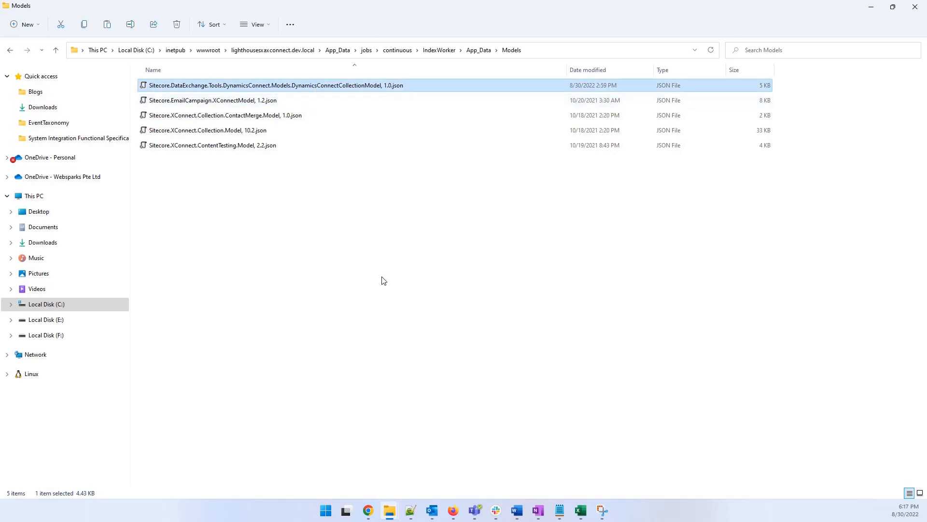
left_click(384, 281)
Step: Switch to the Sitecore Content Editor in Chrome and run the troubleshooter on the tenant's xConnect Client Endpoint
mouse_move(372, 507)
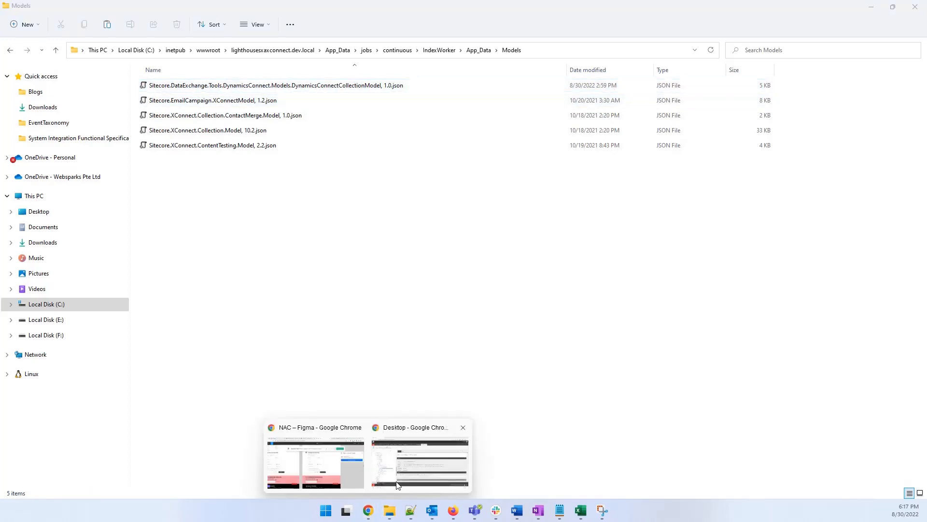
left_click(398, 486)
scroll(201, 310, "up", 3)
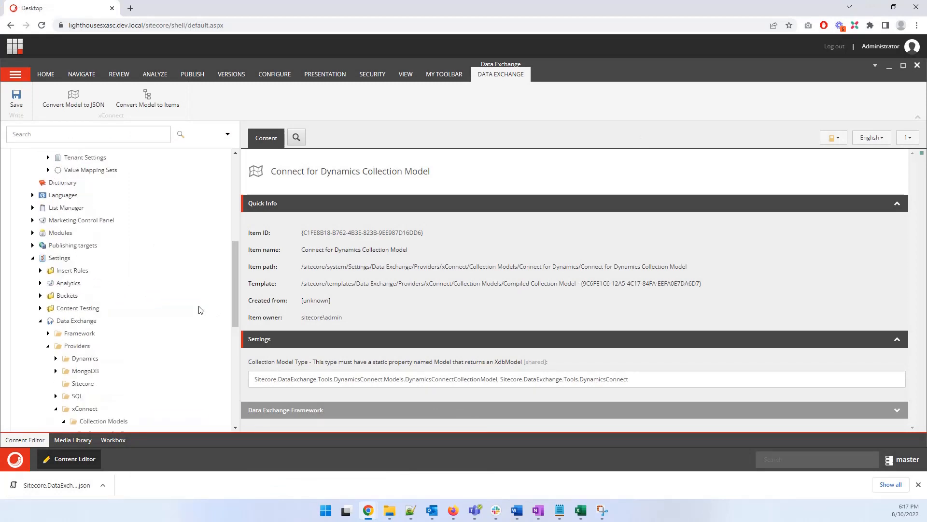
scroll(201, 309, "up", 3)
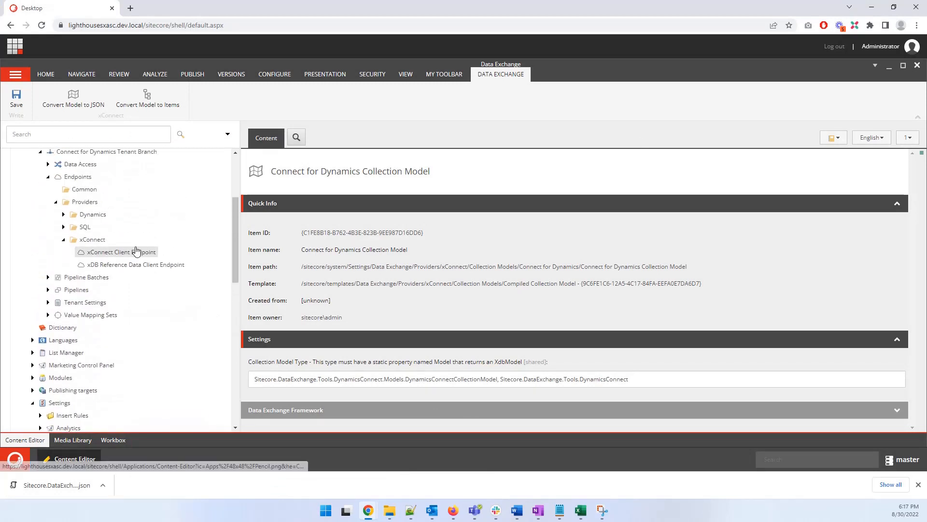
left_click(136, 251)
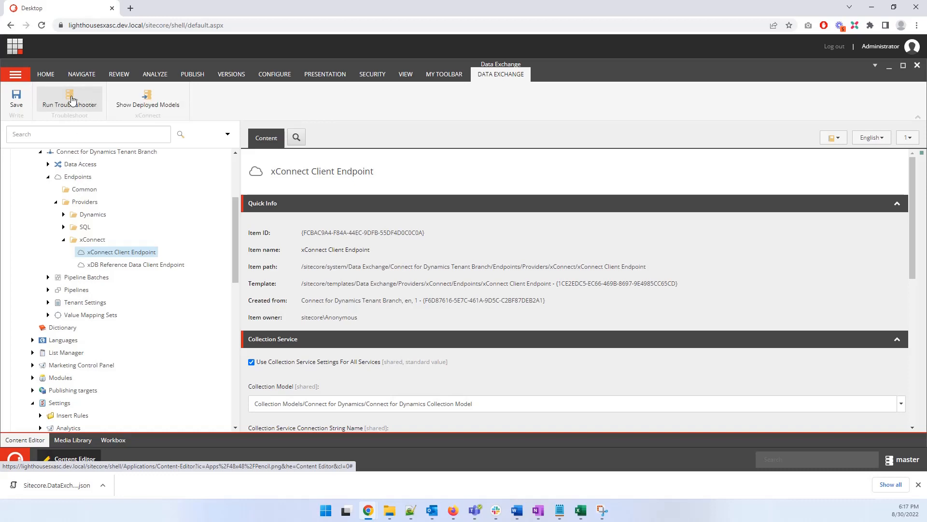
left_click(71, 100)
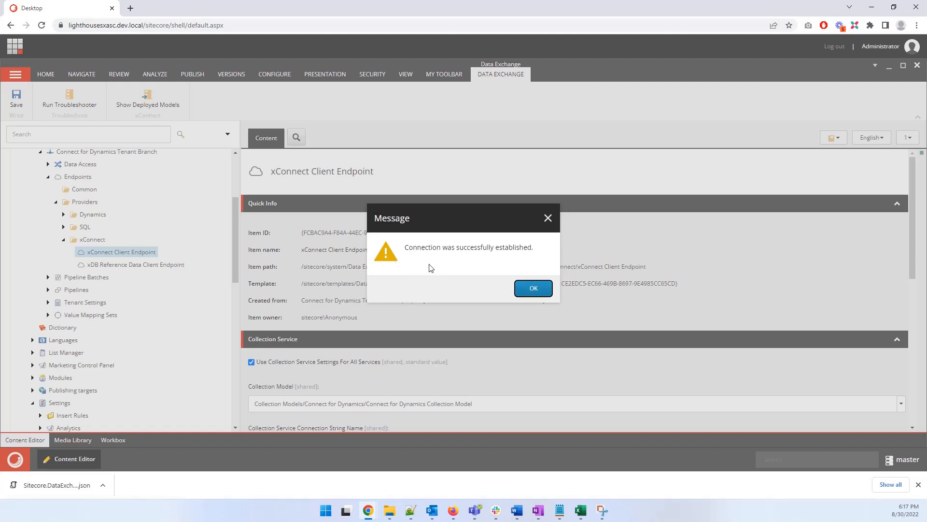
left_click(533, 289)
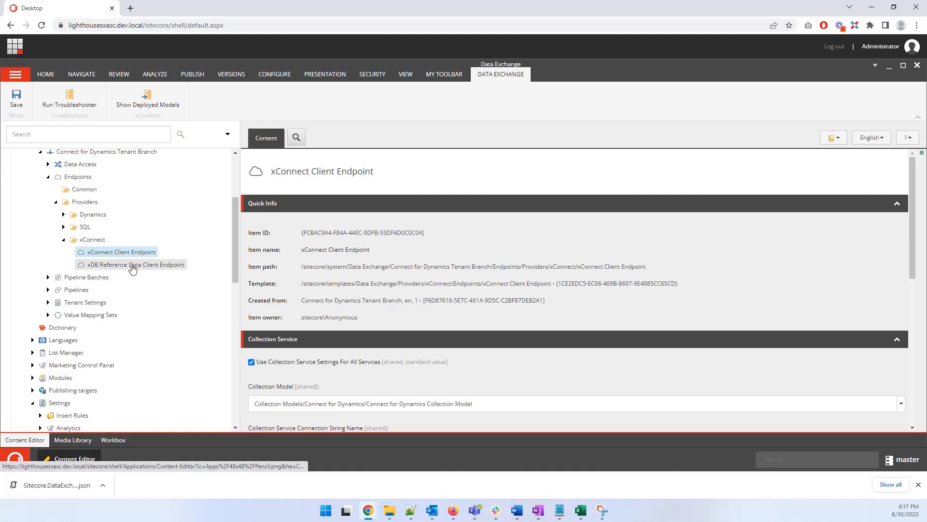
Step: Run the troubleshooter on the xDB Reference Data Client Endpoint
left_click(133, 269)
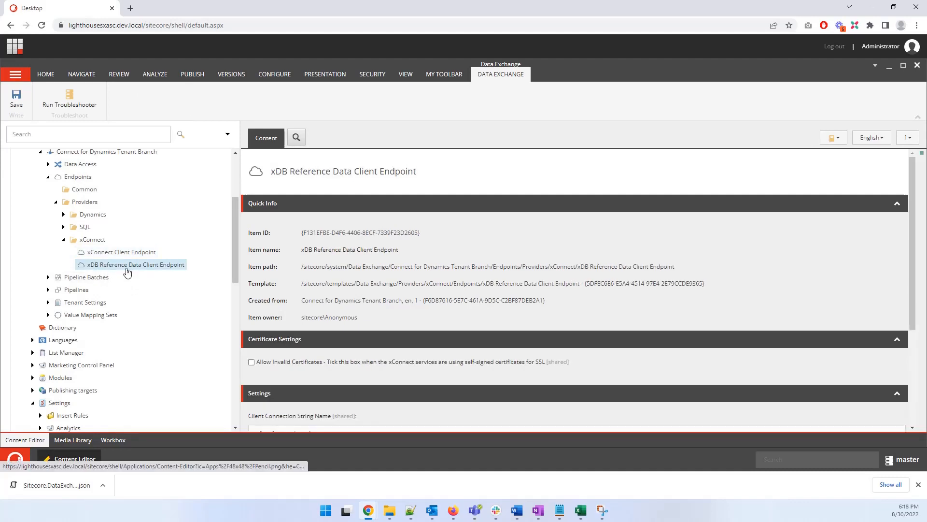
left_click(53, 101)
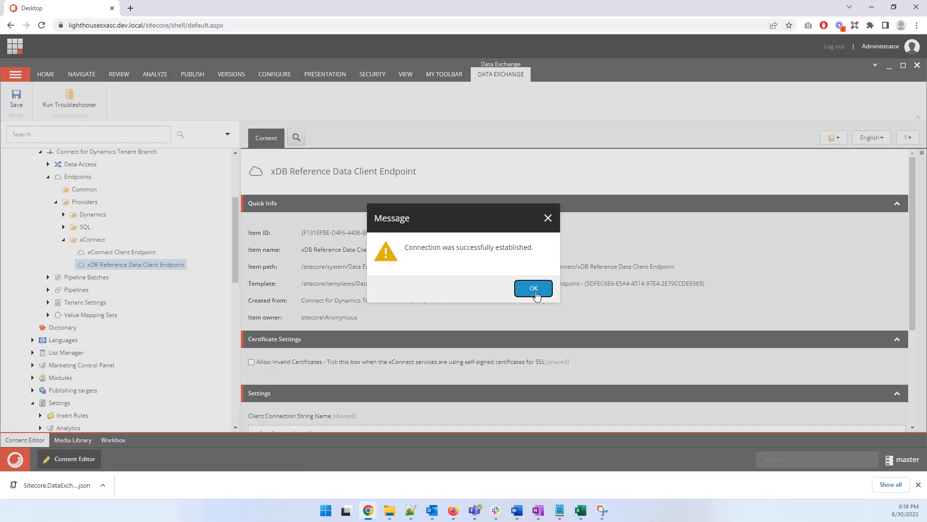
left_click(534, 289)
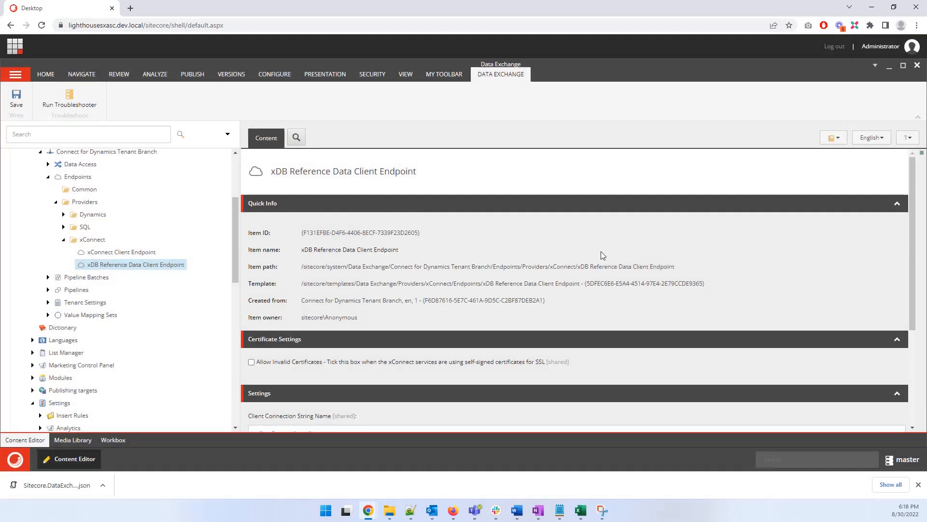
Step: Set the Connection String Name of the Dynamics Organization Endpoint in the tenant's Endpoints/Providers/Dynamics folder to crm
left_click(63, 239)
left_click(63, 215)
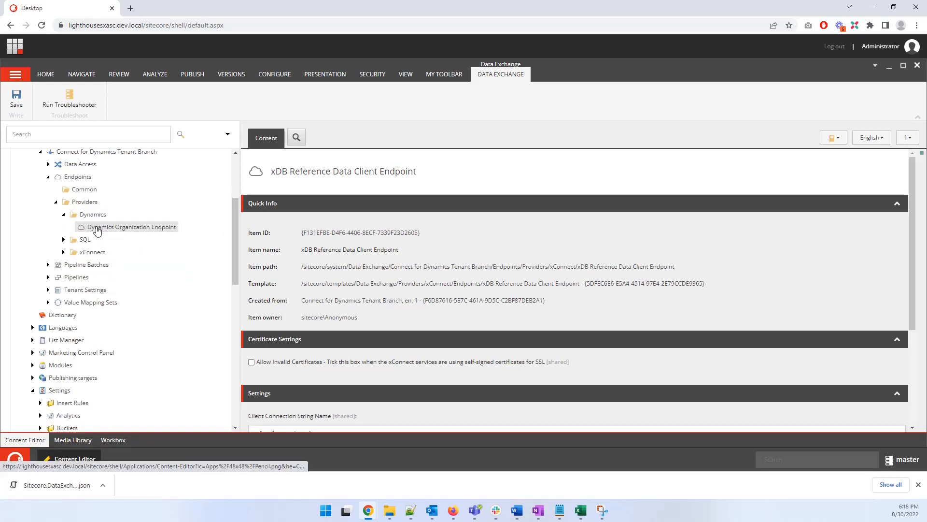
left_click(97, 230)
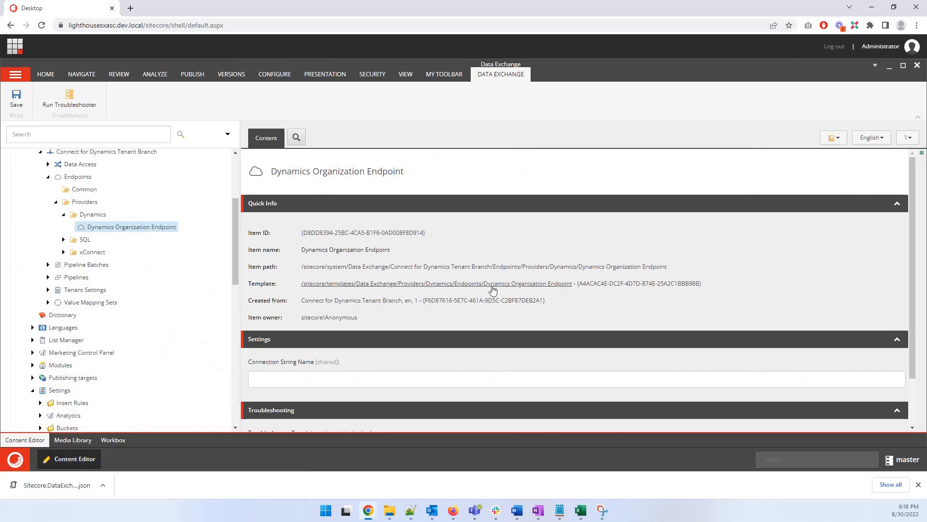
left_click_drag(252, 366, 314, 367)
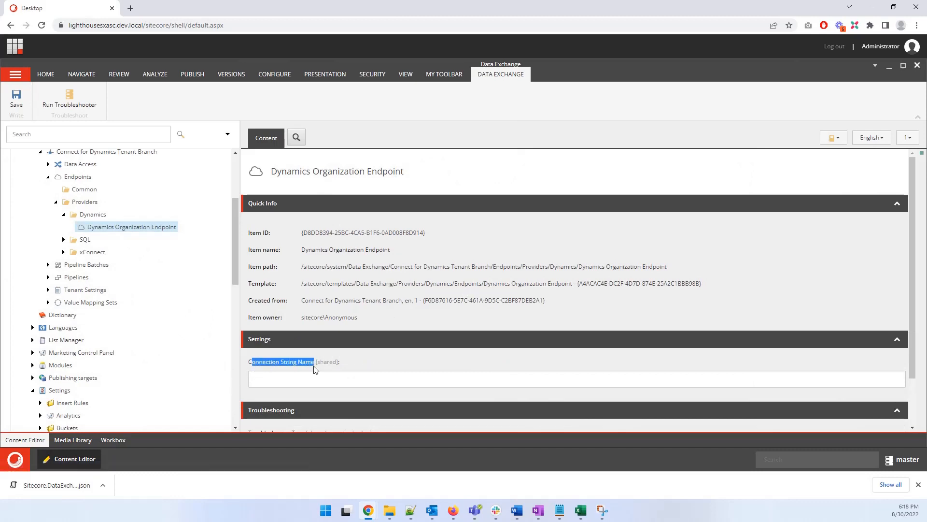
left_click(366, 370)
left_click(266, 379)
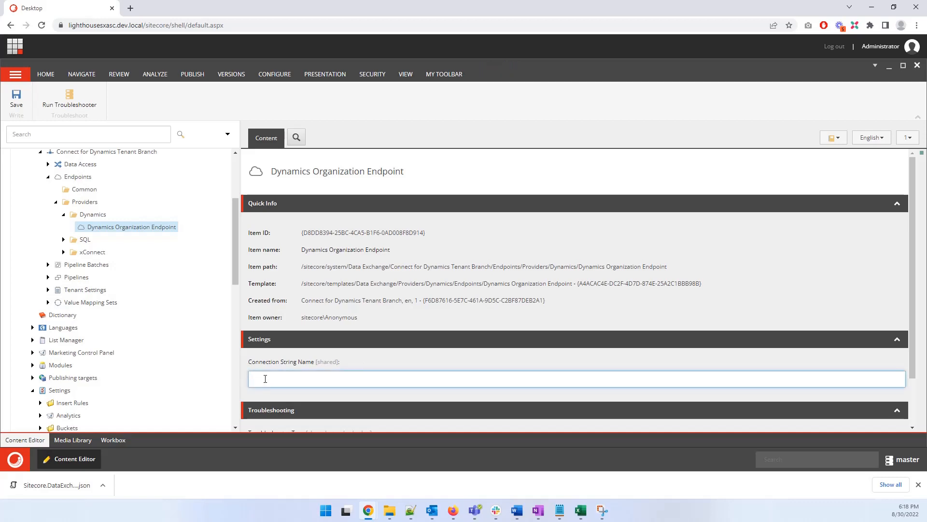
type("crm")
left_click(363, 362)
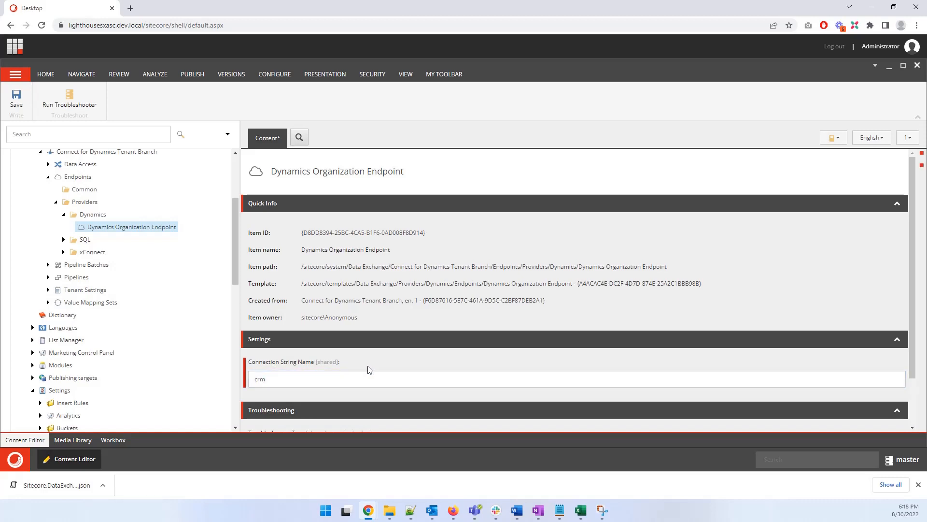
double_click(264, 379)
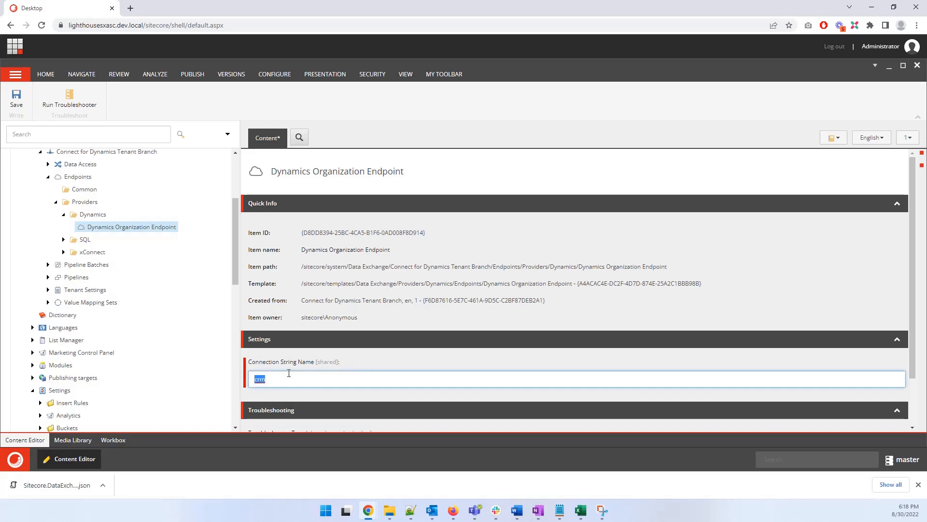
left_click(391, 360)
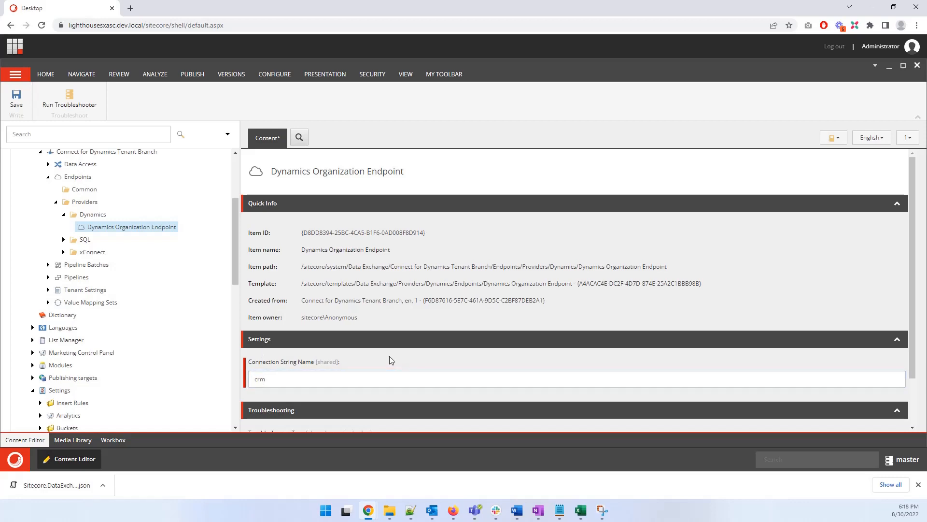
Step: Switch to Notepad and review the crm connection string templates for Office365 and OAuth authentication
left_click(560, 510)
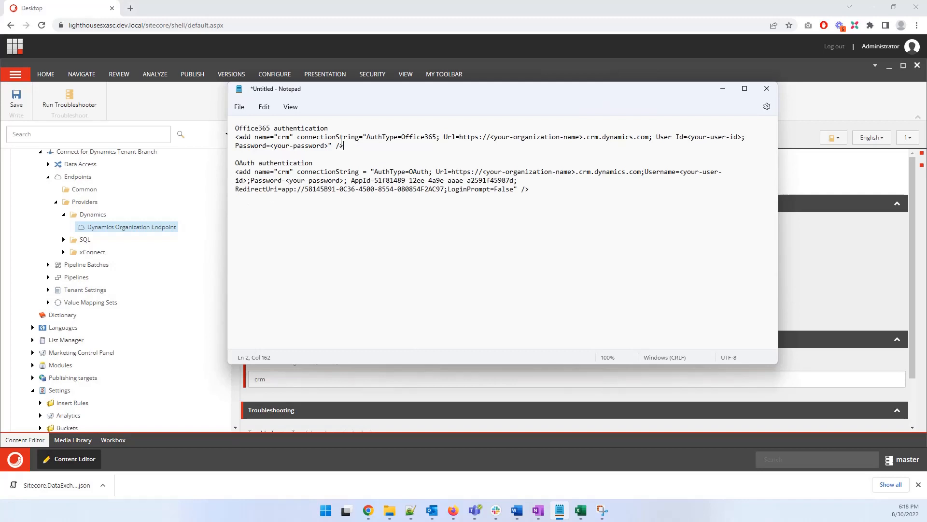
left_click_drag(342, 142, 235, 137)
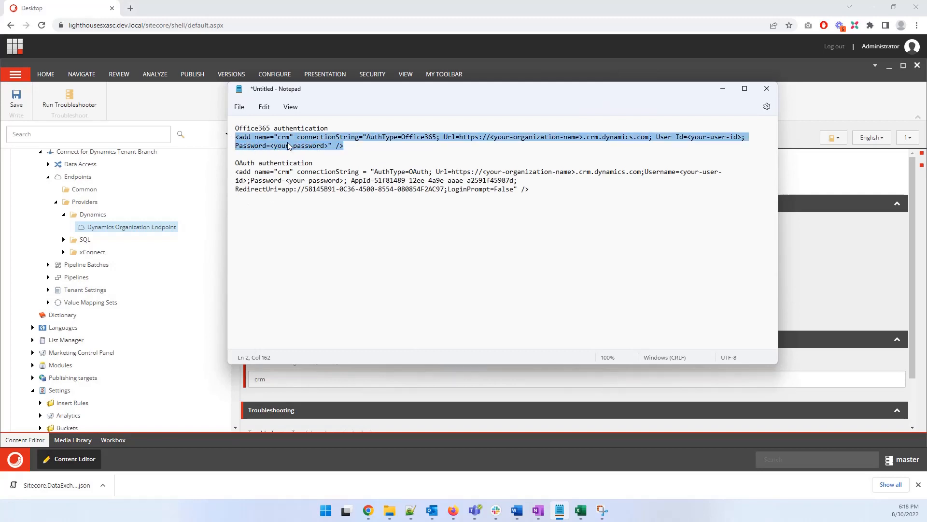
left_click(423, 158)
left_click_drag(328, 128, 218, 122)
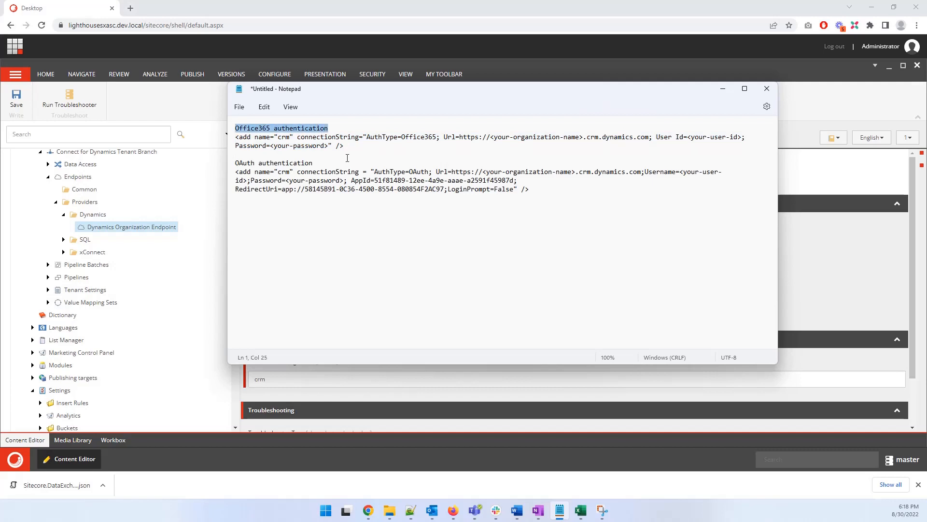
left_click_drag(343, 145, 317, 160)
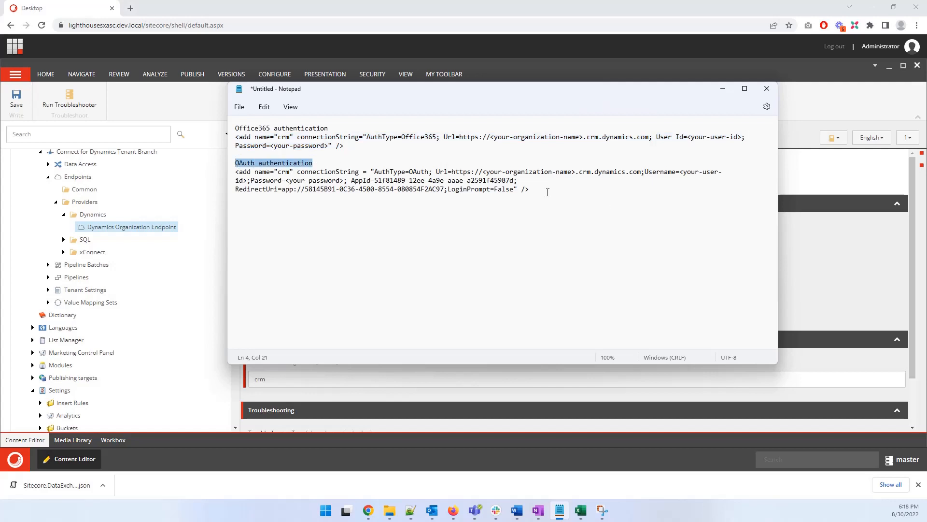
left_click_drag(547, 192, 229, 173)
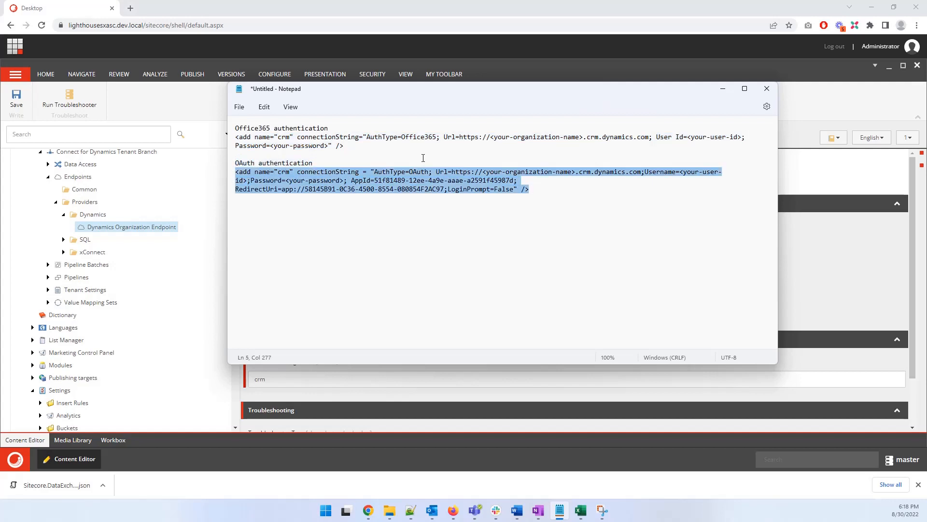
Step: Return to the Sitecore Content Editor and save the Dynamics Organization Endpoint
left_click(207, 100)
scroll(386, 307, "down", 1)
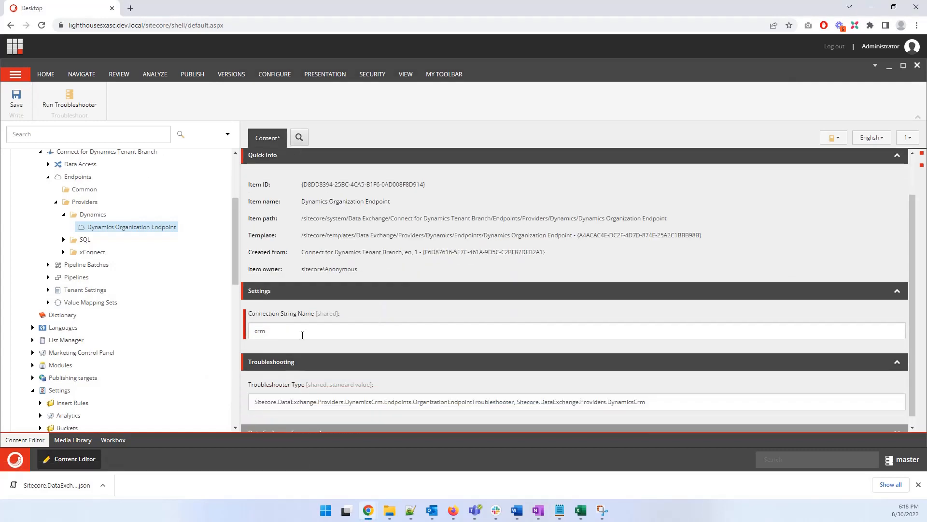
double_click(302, 331)
left_click(386, 311)
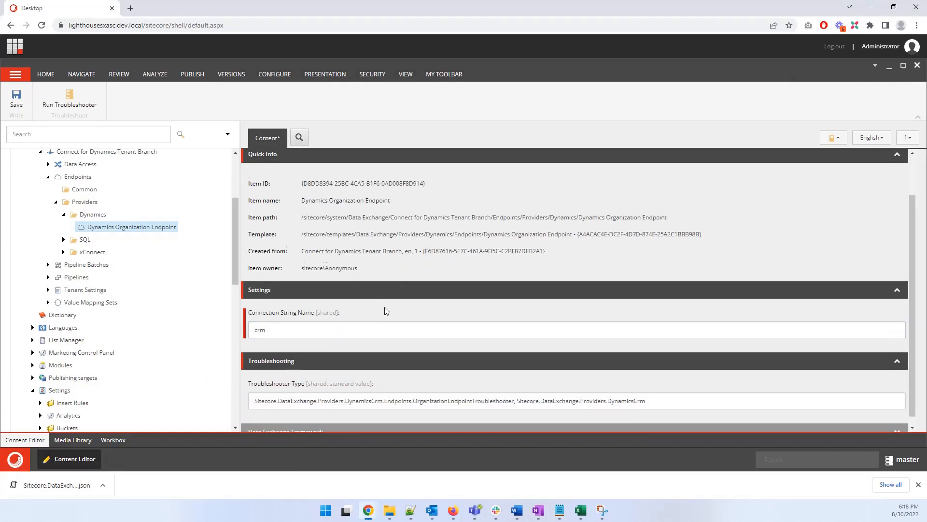
scroll(387, 310, "down", 1)
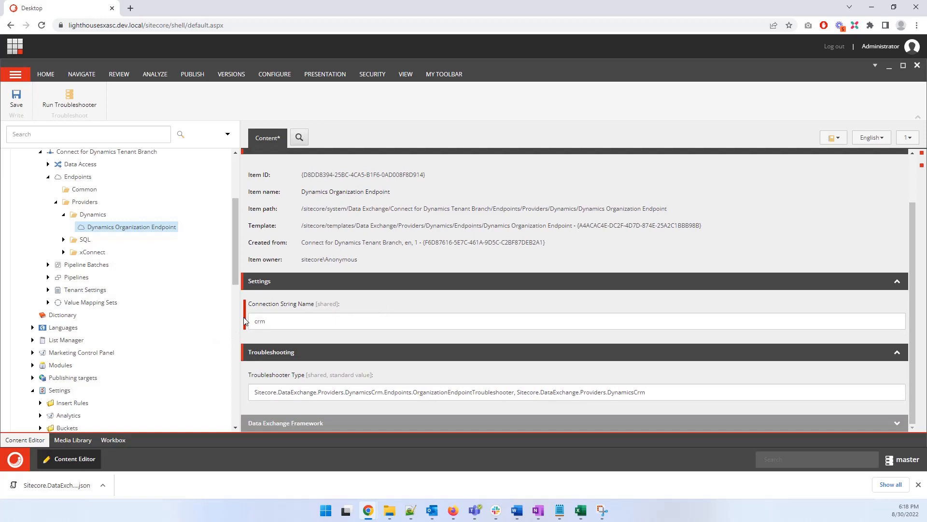
mouse_move(245, 323)
left_click(13, 99)
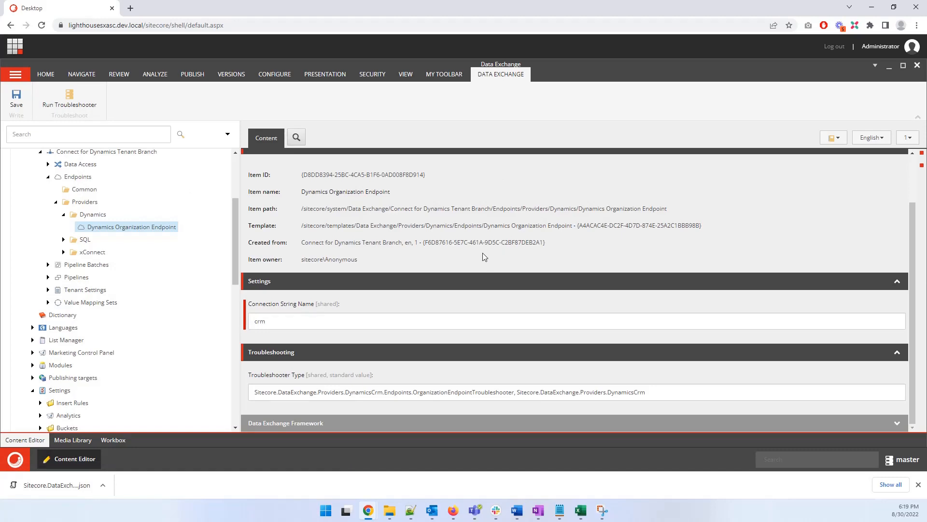
Step: Open the Staging Database endpoint in the SQL folder of the tenant's endpoint providers
left_click(63, 215)
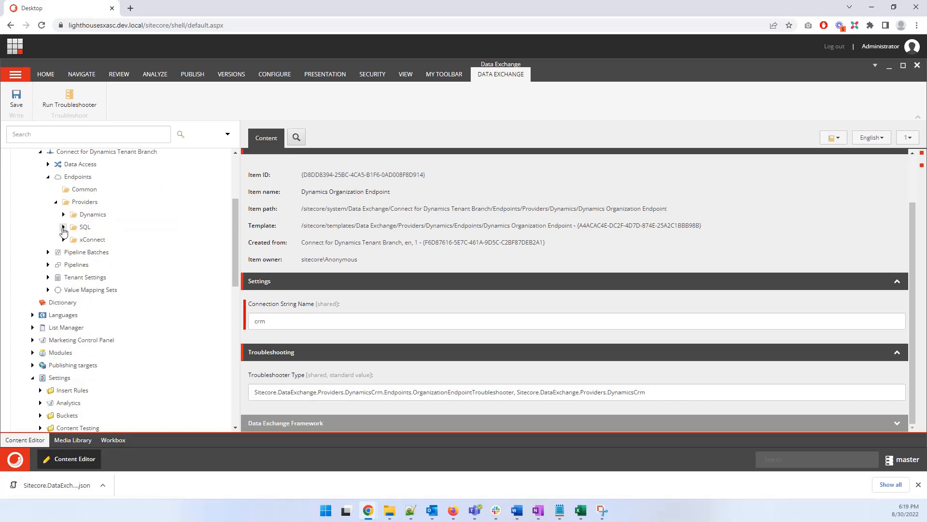
left_click(63, 227)
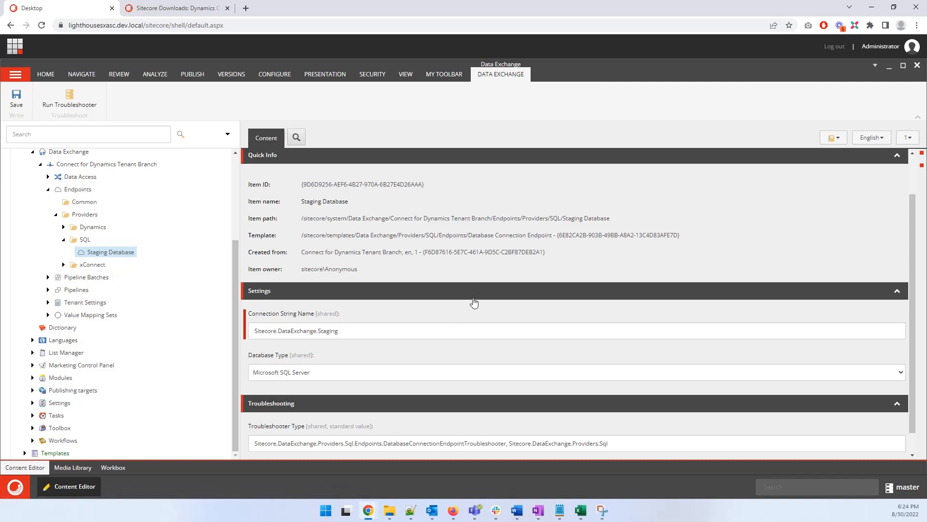
Step: Switch to the Sitecore Downloads site and examine the Sitecore Connect for Microsoft Dynamics 365 for Sales 7.0.0 resources, including the staging database package
left_click(174, 13)
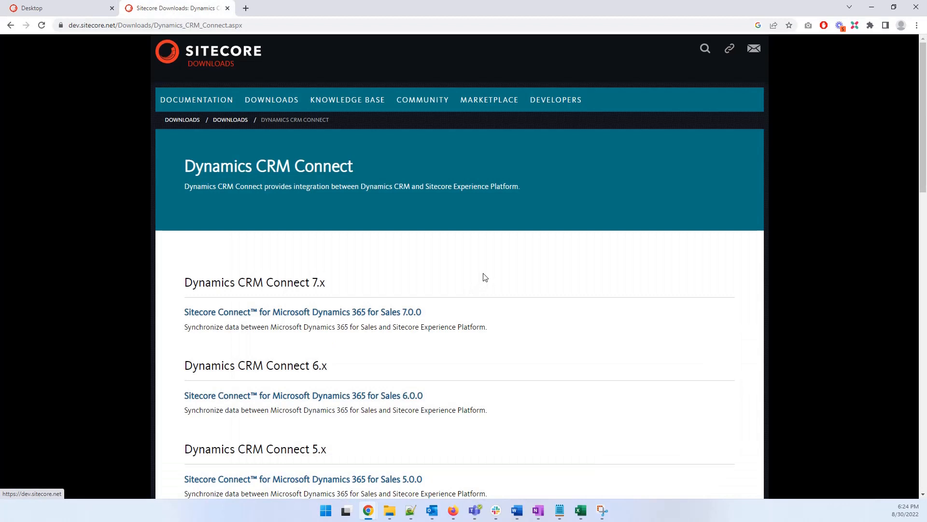
scroll(485, 276, "down", 2)
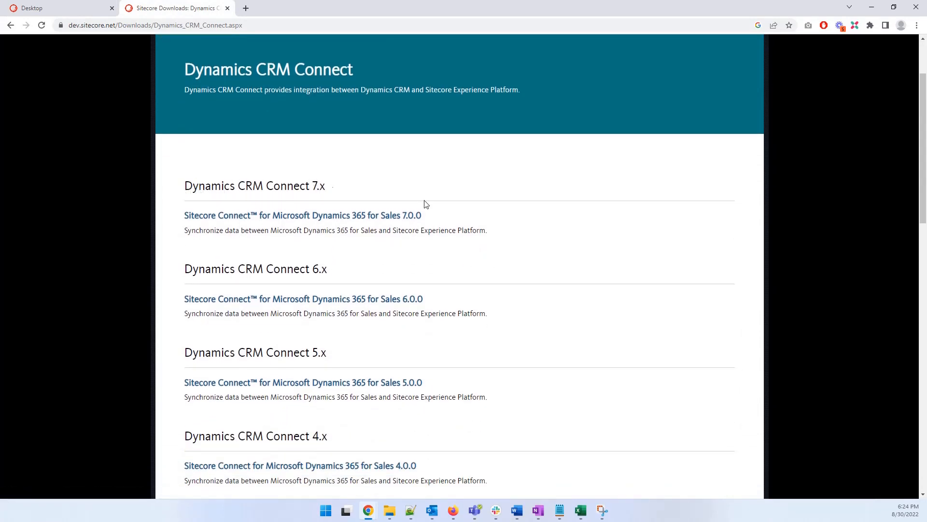
left_click(395, 214)
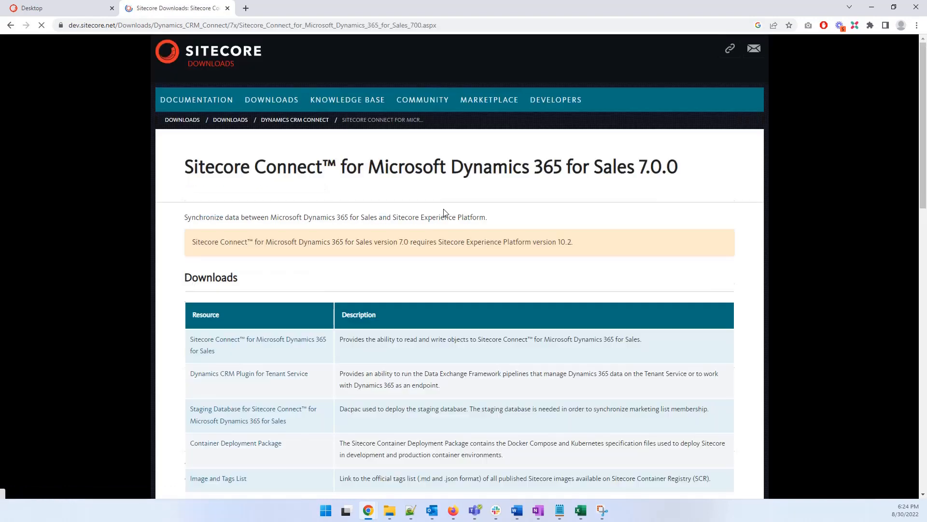
scroll(443, 211, "down", 2)
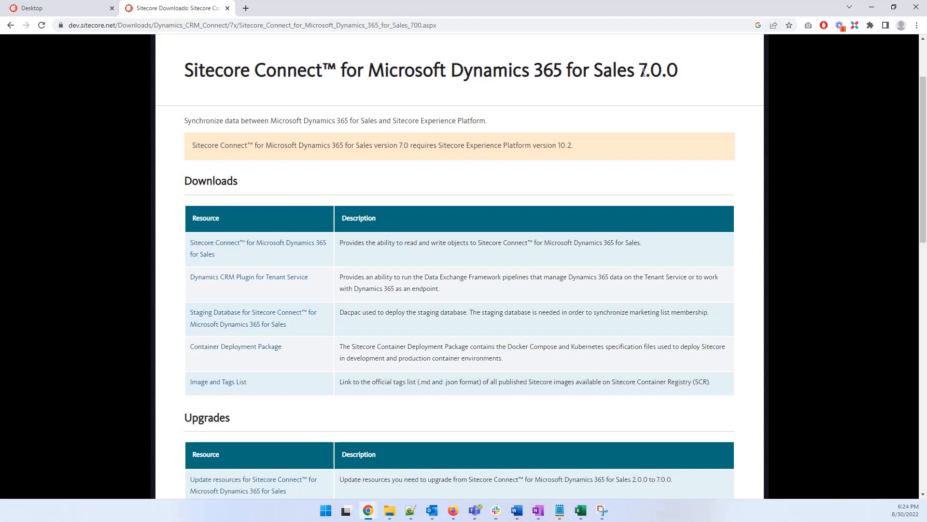
scroll(645, 72, "down", 1)
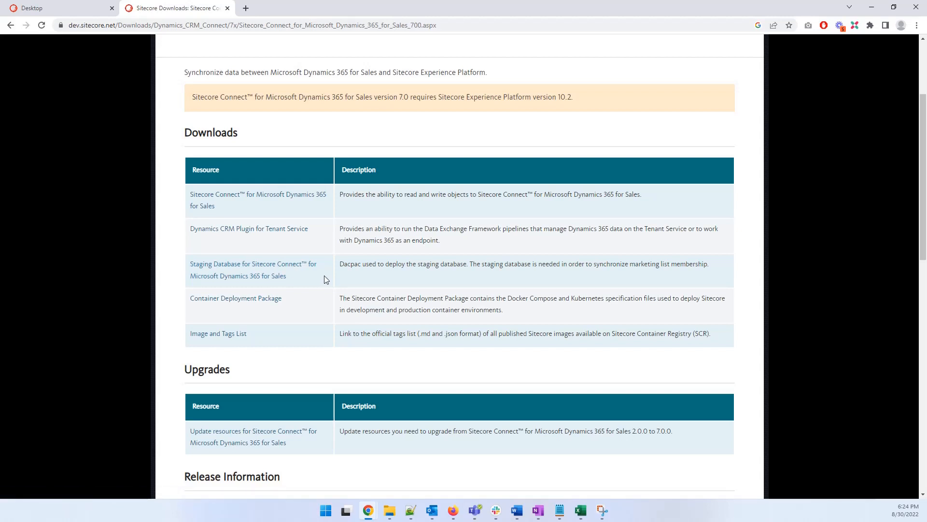
Step: Return to the Sitecore Content Editor and review the Connection String Name of the Staging Database endpoint
left_click(73, 6)
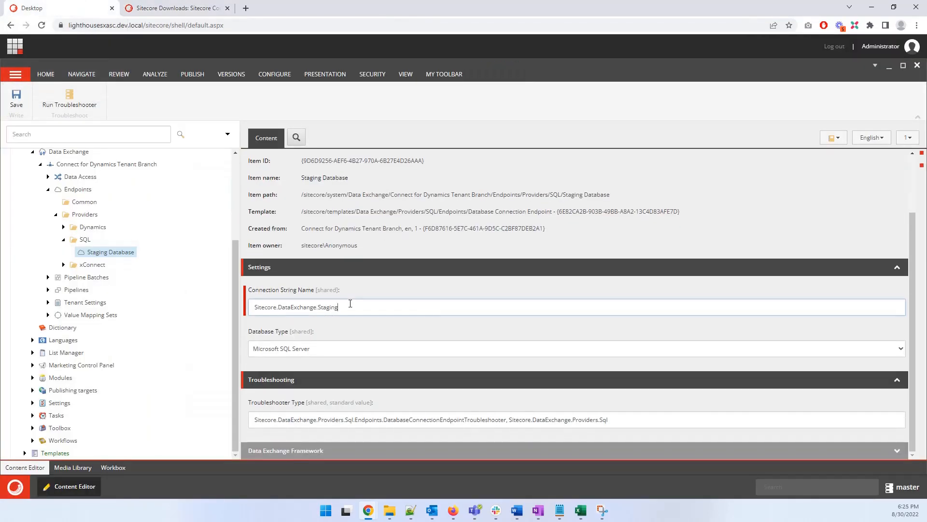
double_click(347, 307)
left_click(380, 291)
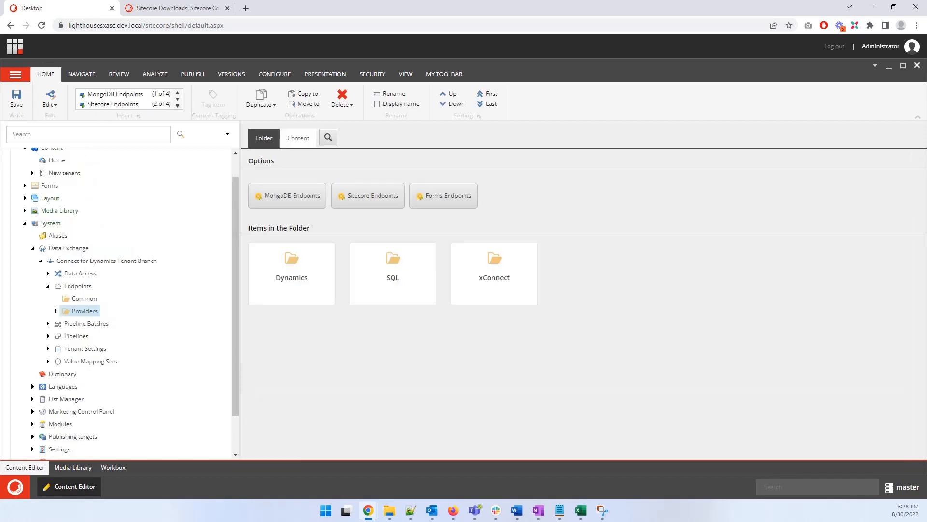
Step: Collapse the Endpoints folder, make sure the Connect for Dynamics Tenant Branch item is enabled, and save it
left_click(48, 286)
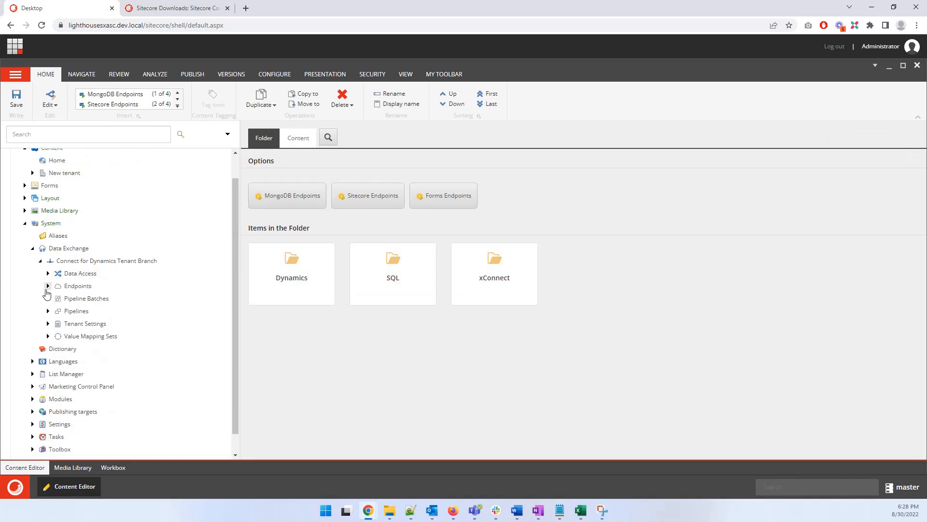
left_click(65, 265)
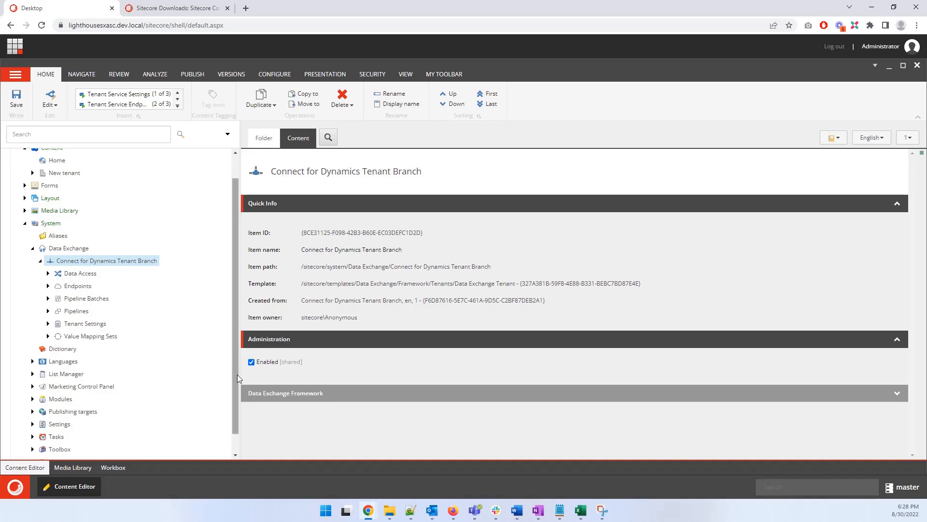
left_click(17, 99)
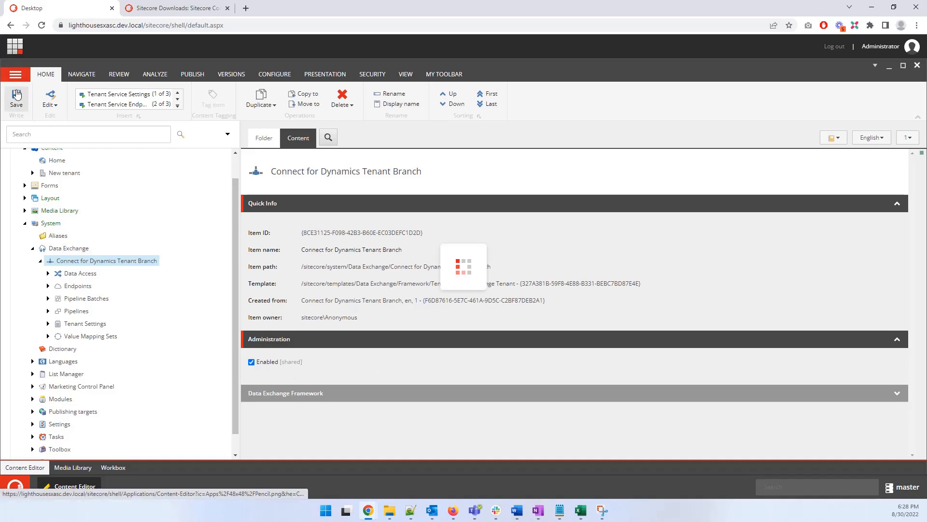